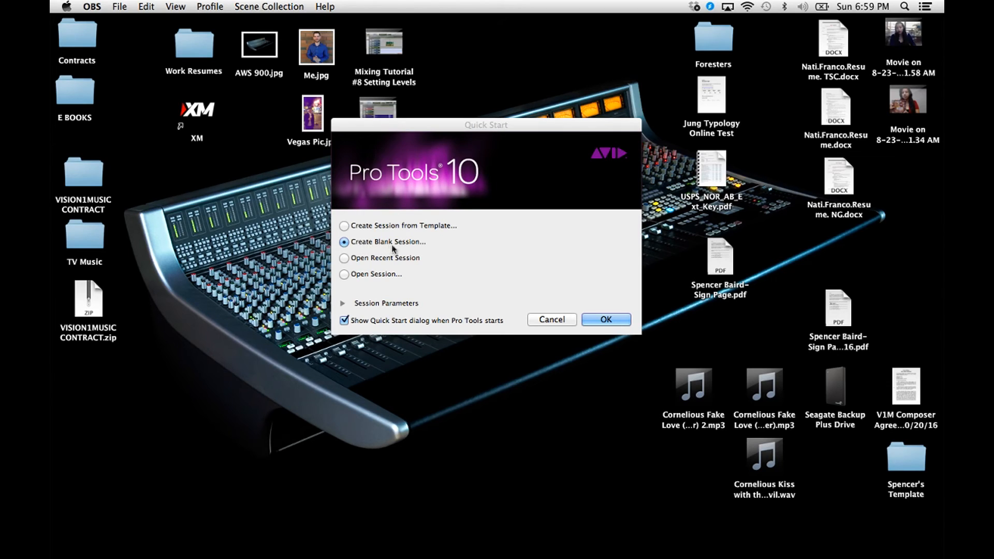
# Create a blank session on the Desktop, named with the owner's first name in possessive form followed by Template2
pyautogui.click(596, 322)
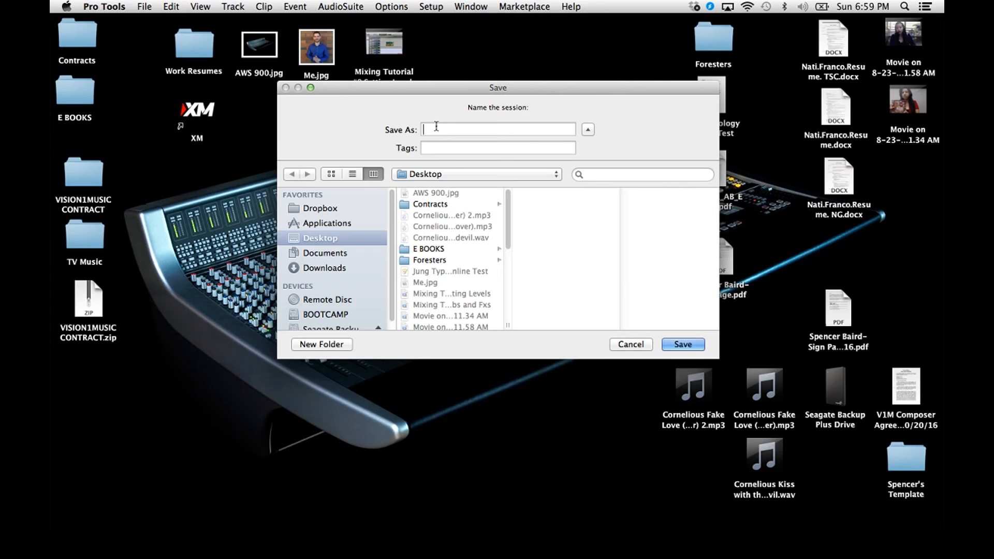
pyautogui.write('Spene')
pyautogui.press('BackSpace')
pyautogui.write("cer's Template")
pyautogui.press('Return')
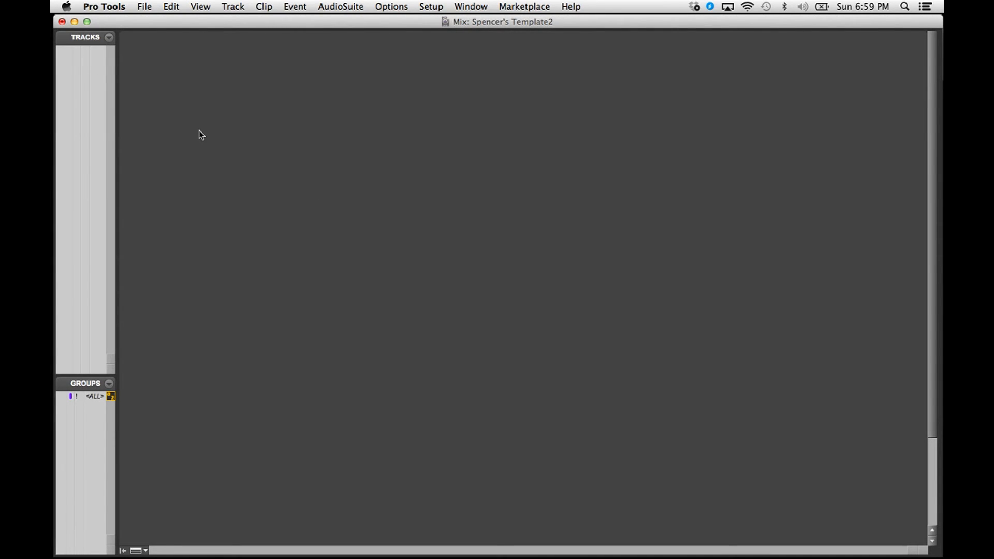
# Create one new stereo Master Fader track
pyautogui.press('super+shift+n')
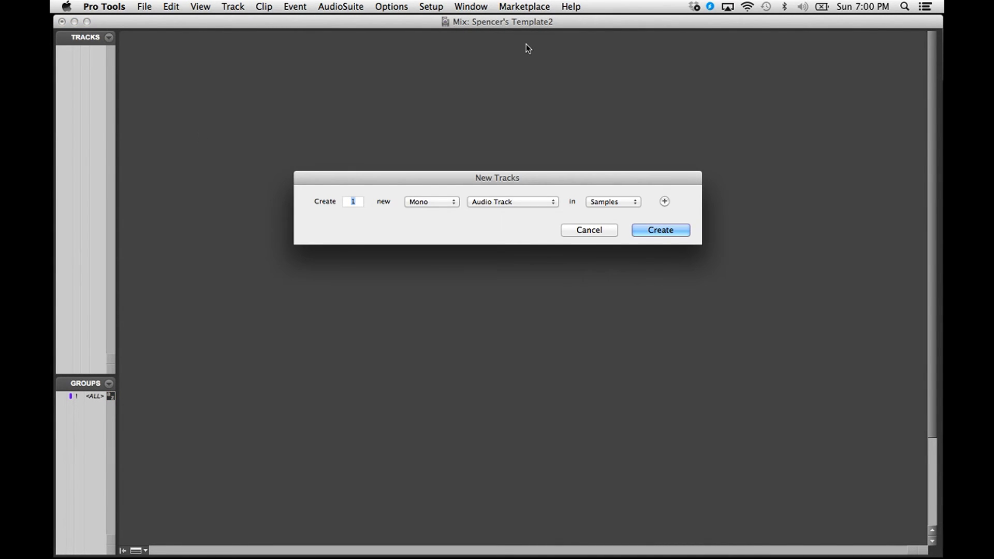
pyautogui.click(416, 203)
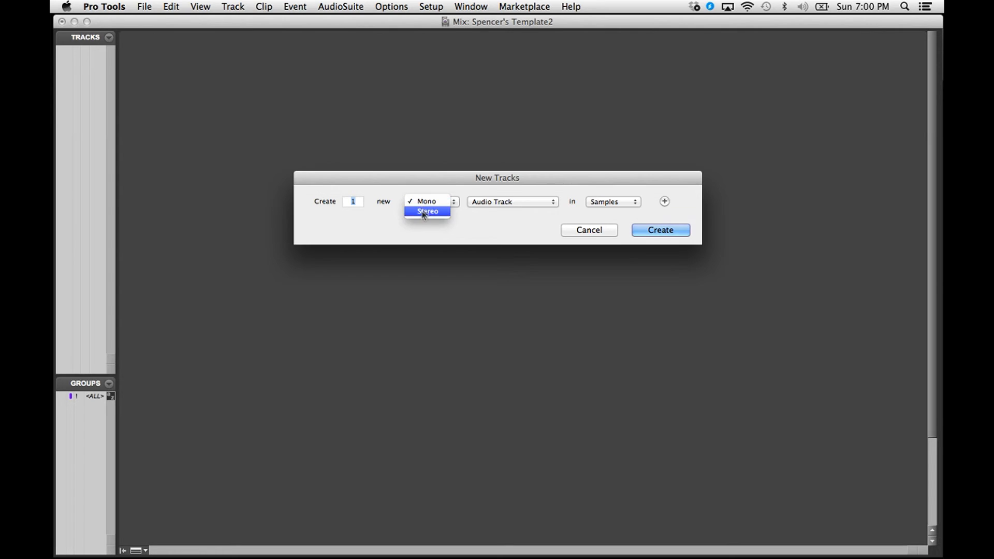
pyautogui.click(421, 203)
pyautogui.click(421, 203)
pyautogui.click(428, 211)
pyautogui.click(485, 202)
pyautogui.click(500, 221)
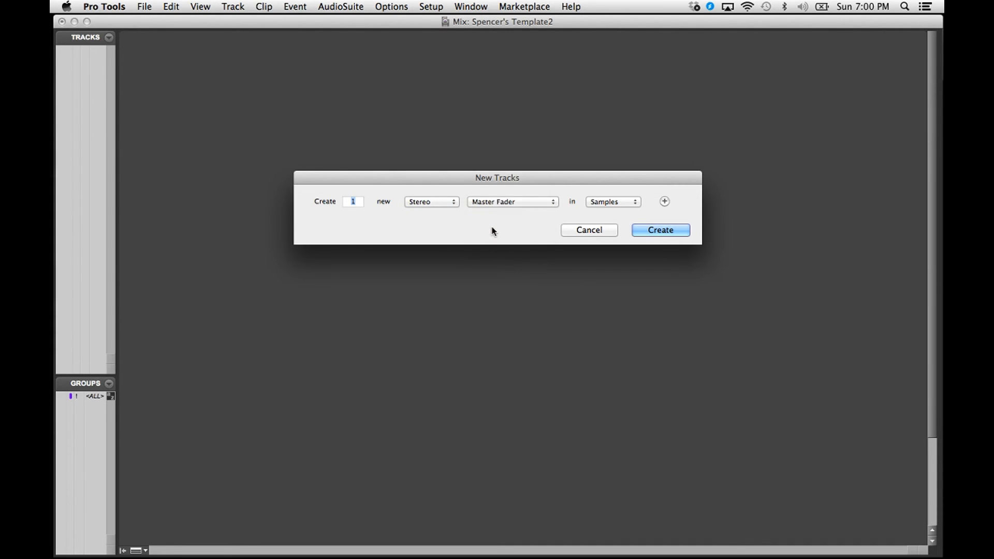
pyautogui.click(645, 232)
# Insert the multichannel API-2500 stereo compressor in the master fader's fifth insert slot
pyautogui.click(134, 99)
pyautogui.moveTo(197, 117)
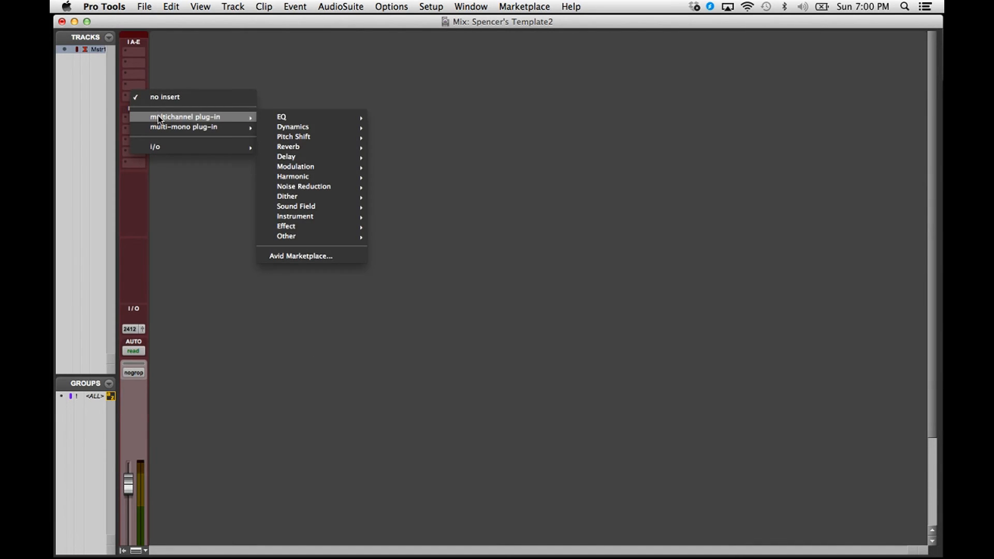
pyautogui.moveTo(301, 131)
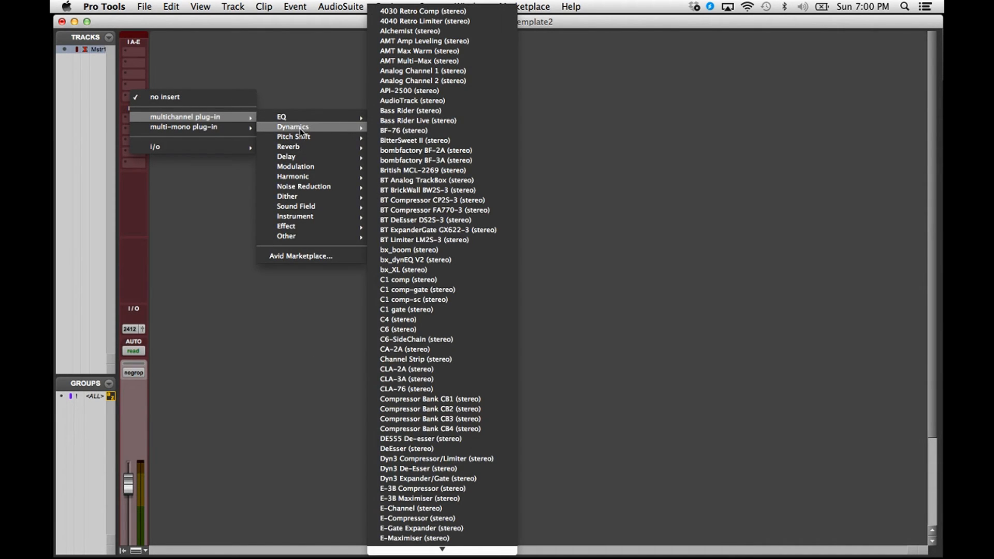
pyautogui.click(403, 91)
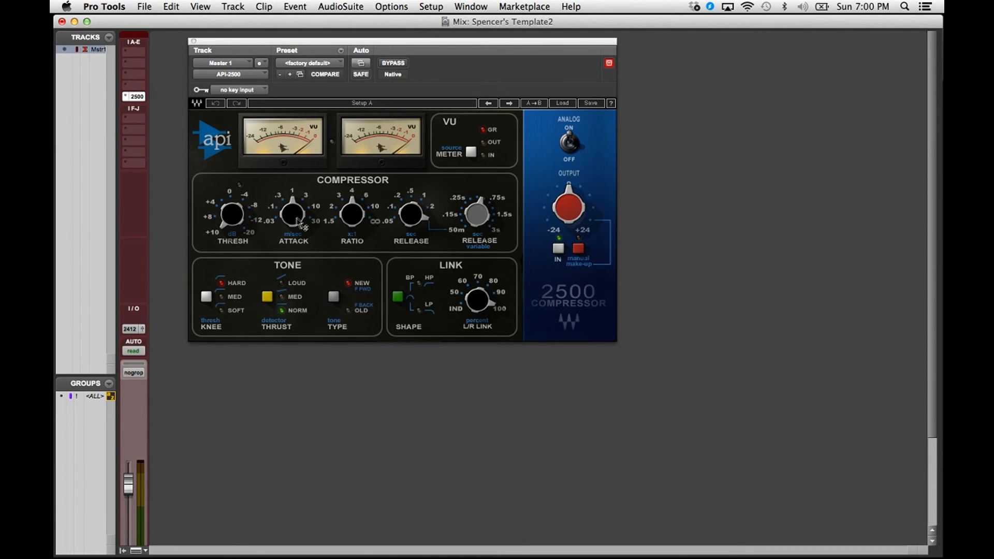
# Adjust the API-2500 compressor's attack, ratio and release, and lower its L/R link percentage
pyautogui.moveTo(295, 224)
pyautogui.moveTo(293, 216); pyautogui.dragTo(352, 228)
pyautogui.moveTo(411, 215); pyautogui.dragTo(399, 228)
pyautogui.moveTo(477, 299); pyautogui.dragTo(476, 311)
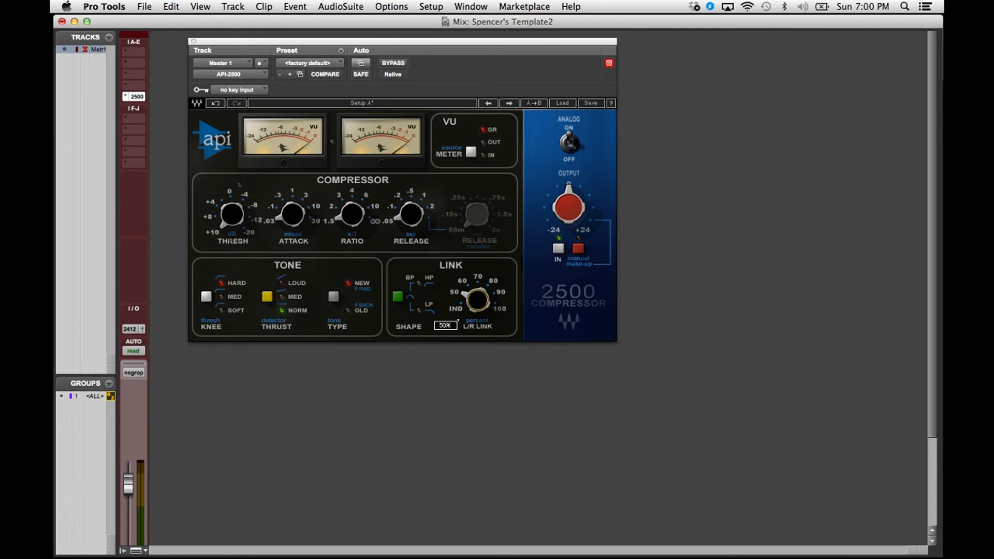
pyautogui.moveTo(476, 311); pyautogui.dragTo(477, 305)
# Switch the API-2500's make-up mode, raise its output slightly above 0, and close the plug-in window
pyautogui.click(578, 249)
pyautogui.moveTo(570, 207); pyautogui.dragTo(569, 205)
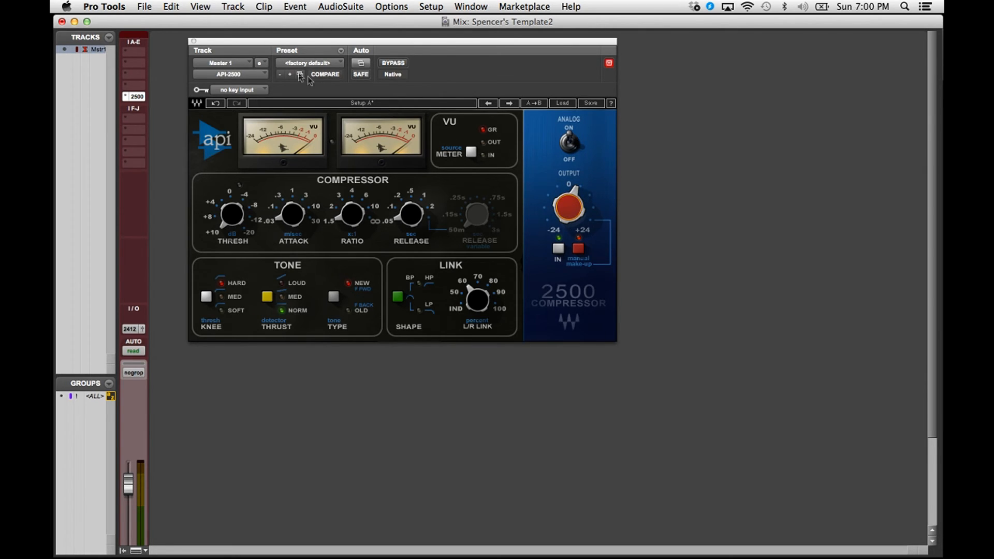
pyautogui.click(193, 41)
# Create four new mono audio tracks
pyautogui.press('super+shift+n')
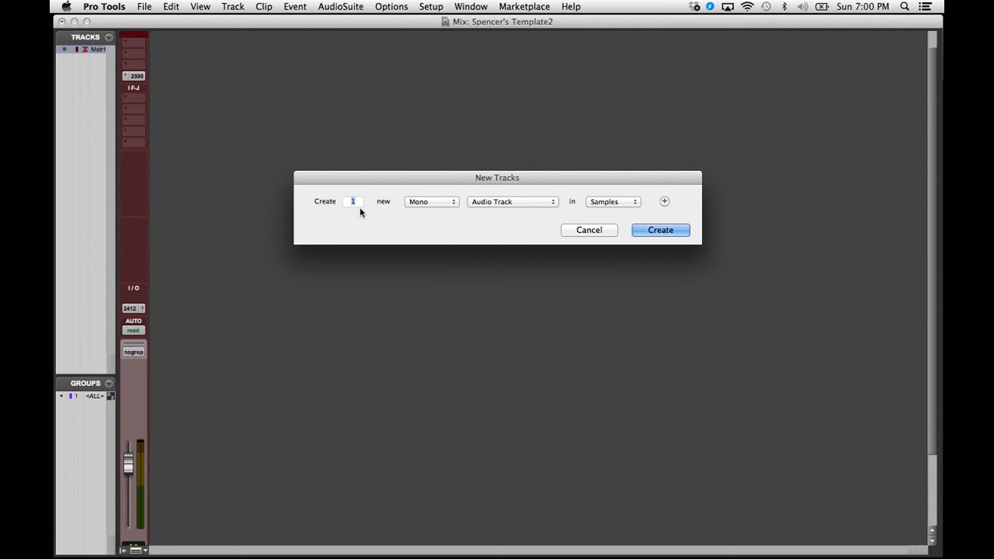
pyautogui.write('4')
pyautogui.click(649, 230)
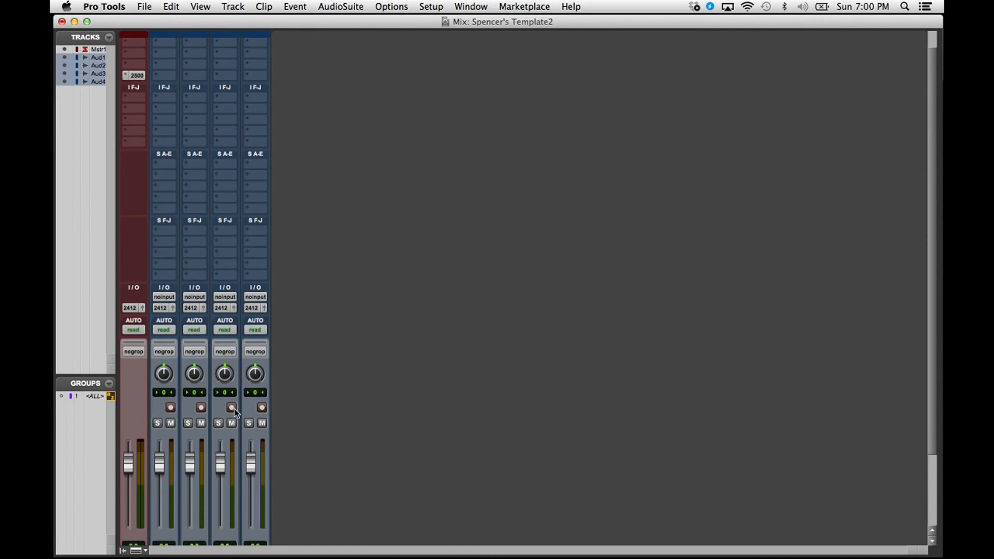
# Insert the mono EQ3 7-Band equalizer in the first insert slot of the Audio 1 track
pyautogui.scroll(-3, 200, 426)
pyautogui.click(174, 487)
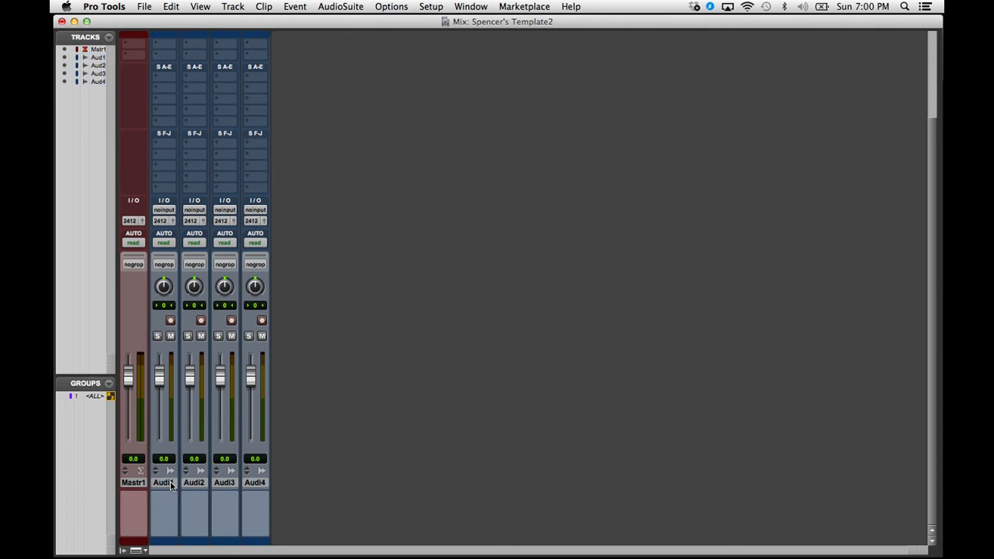
pyautogui.scroll(4, 220, 474)
pyautogui.click(157, 67)
pyautogui.moveTo(204, 72)
pyautogui.moveTo(269, 73)
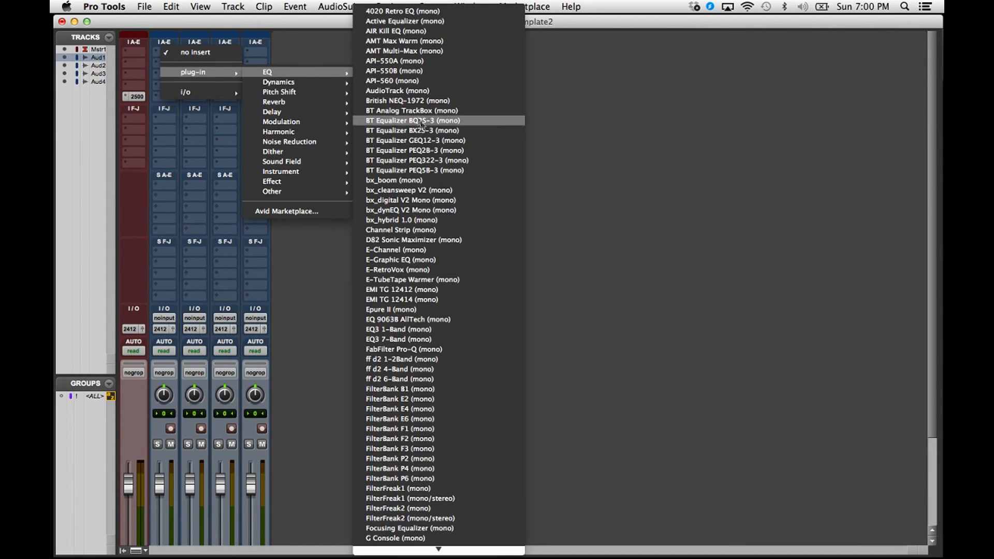
pyautogui.click(388, 340)
# Enable the EQ's high-pass filter and set it to 216.4 Hz with a 12 dB/oct slope
pyautogui.click(265, 187)
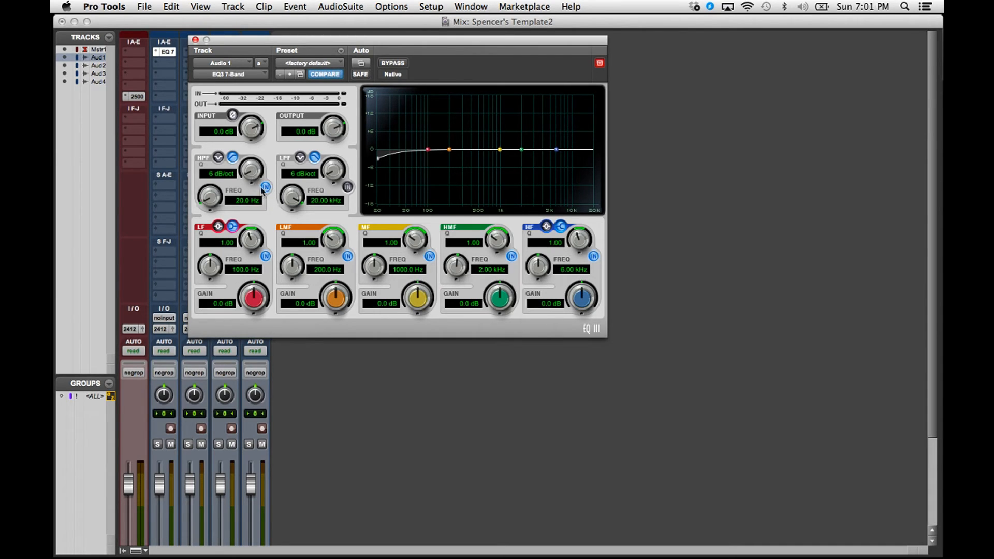
pyautogui.moveTo(208, 197)
pyautogui.mouseDown()
pyautogui.moveTo(210, 175)
pyautogui.moveTo(256, 161)
pyautogui.moveTo(257, 148)
pyautogui.moveTo(213, 201)
pyautogui.mouseUp()
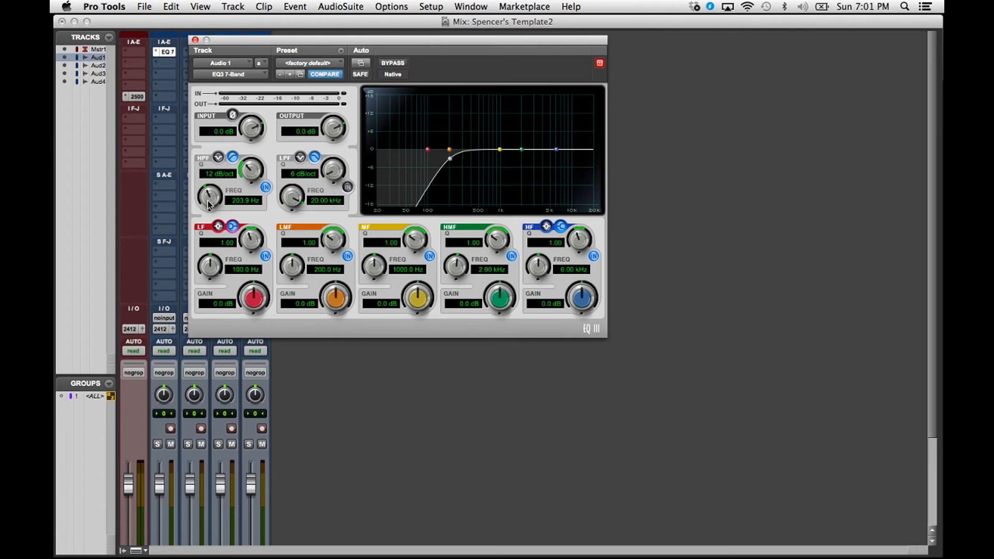
pyautogui.moveTo(213, 202); pyautogui.dragTo(212, 199)
# Set the low-mid band to -2.6 dB at 280.3 Hz with Q 2.75, and the mid band to -3.1 dB at 518.6 Hz with Q 4.84
pyautogui.moveTo(449, 149); pyautogui.dragTo(464, 155)
pyautogui.moveTo(333, 239); pyautogui.dragTo(339, 220)
pyautogui.moveTo(465, 158); pyautogui.dragTo(487, 145)
pyautogui.moveTo(401, 241); pyautogui.dragTo(417, 222)
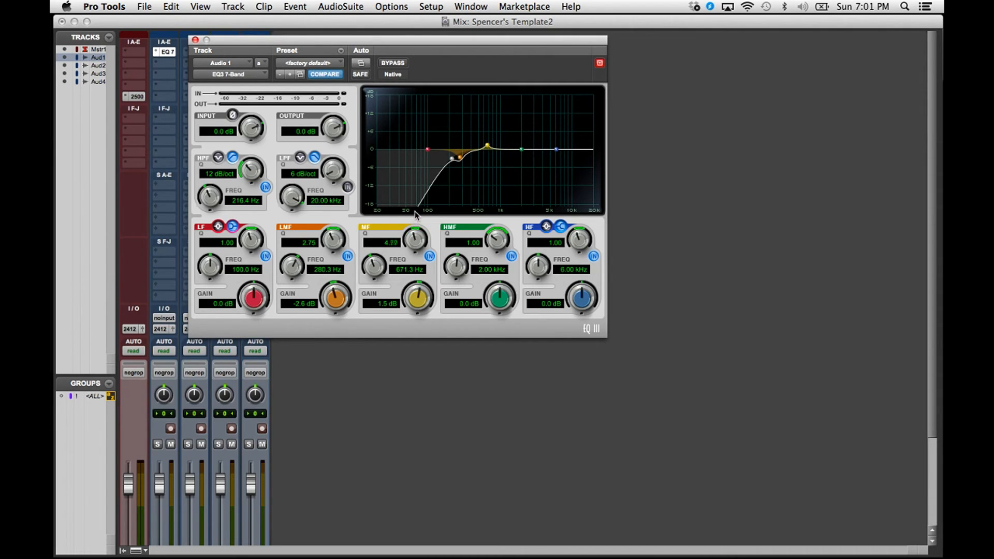
pyautogui.moveTo(487, 146)
pyautogui.mouseDown()
pyautogui.moveTo(491, 129)
pyautogui.moveTo(482, 139)
pyautogui.mouseUp()
pyautogui.moveTo(420, 299); pyautogui.dragTo(419, 330)
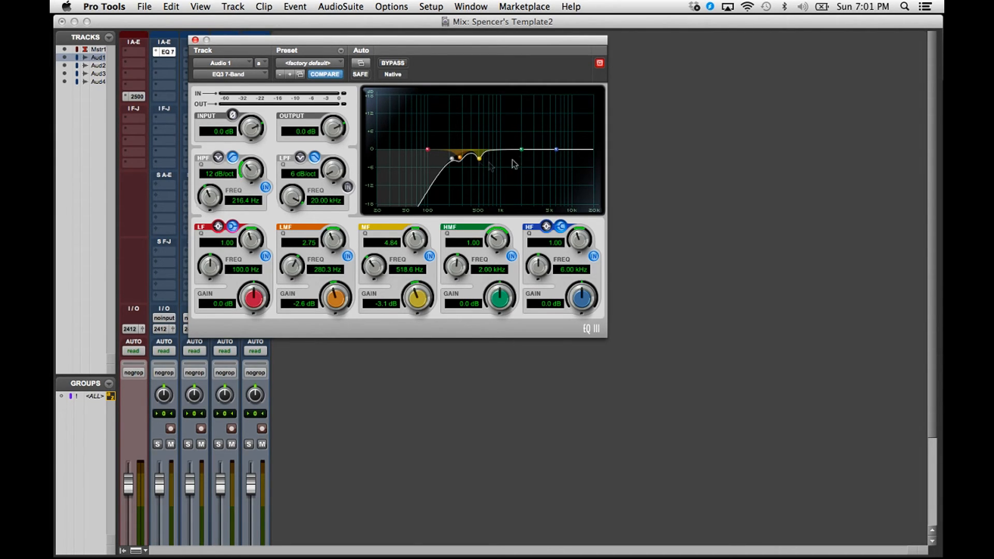
# Set the high-mid band to -3.2 dB at 2.64 kHz with Q 4.17, and close the EQ window
pyautogui.moveTo(522, 150); pyautogui.dragTo(532, 146)
pyautogui.moveTo(502, 247); pyautogui.dragTo(501, 216)
pyautogui.moveTo(532, 147); pyautogui.dragTo(530, 162)
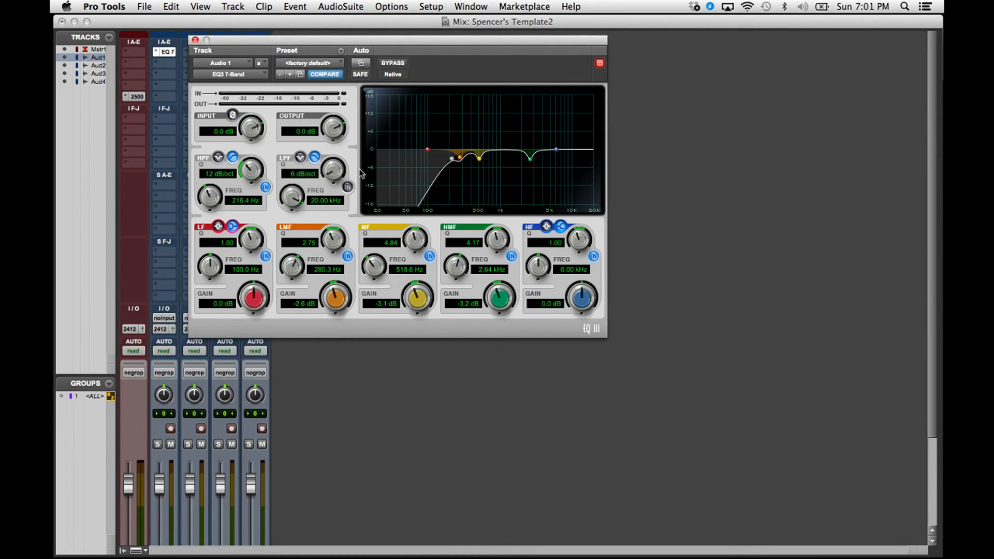
pyautogui.click(195, 41)
# Insert the mono CLA-76 compressor in Audio 1's second insert slot
pyautogui.click(169, 61)
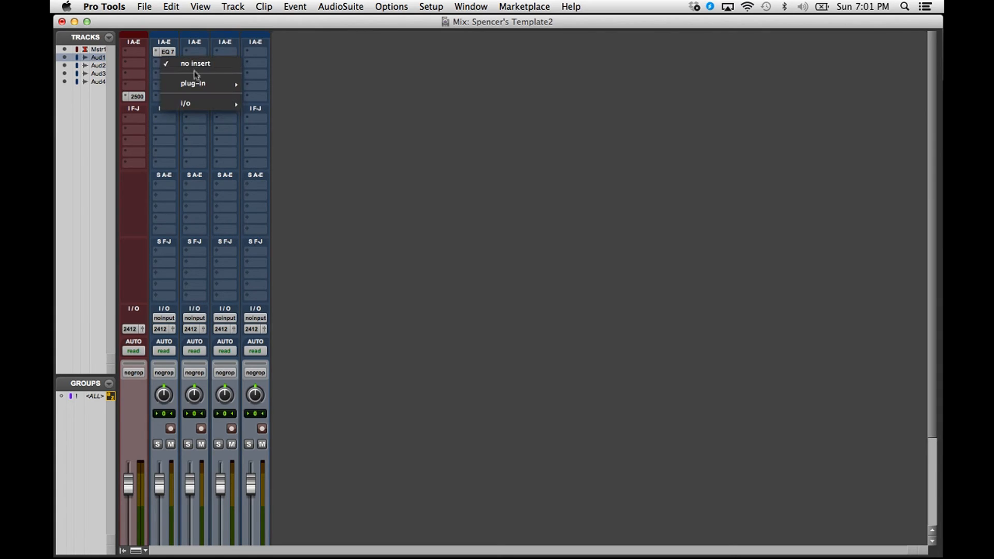
pyautogui.moveTo(207, 83)
pyautogui.moveTo(279, 96)
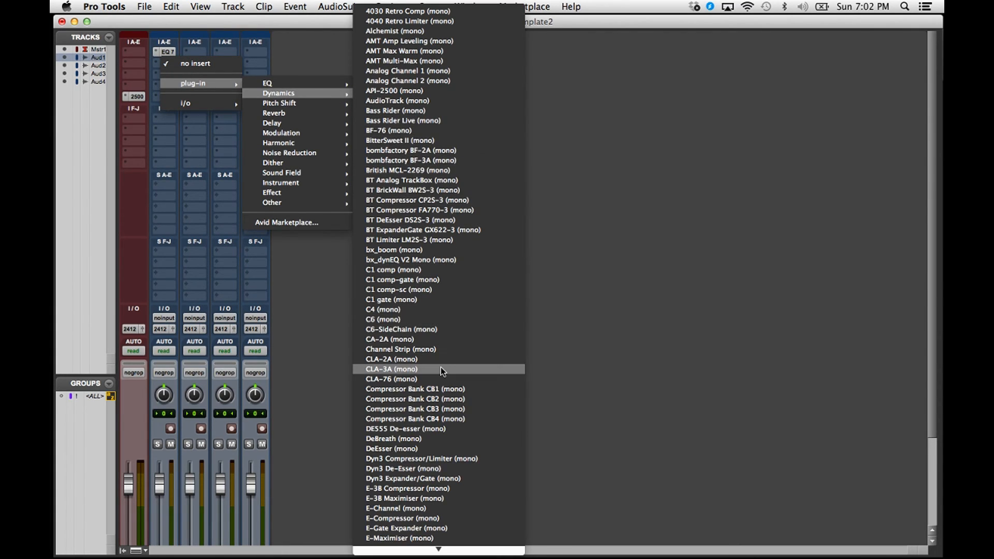
pyautogui.click(386, 379)
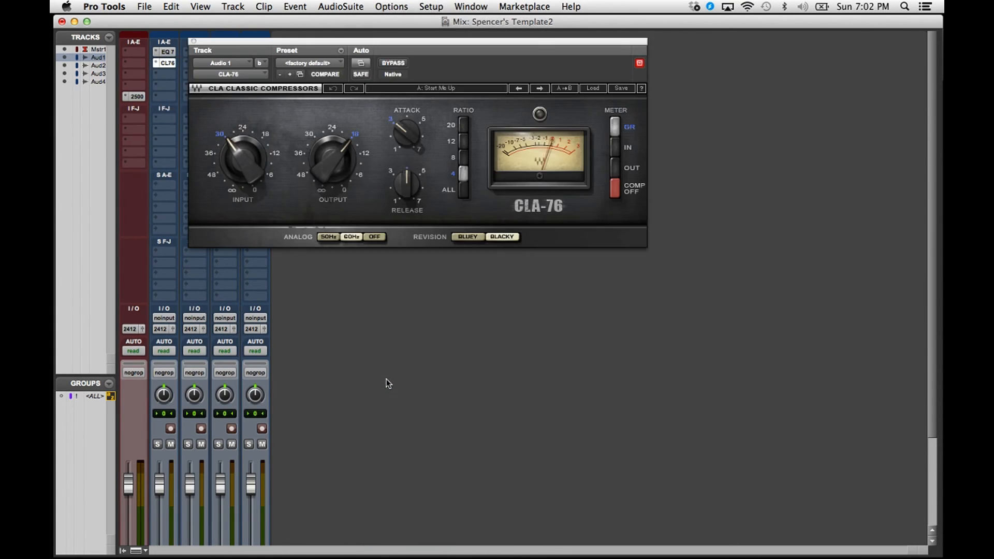
# Turn off the CLA-76's analog hum, raise its release and input, set its attack to about 3.5, and close its window
pyautogui.click(373, 238)
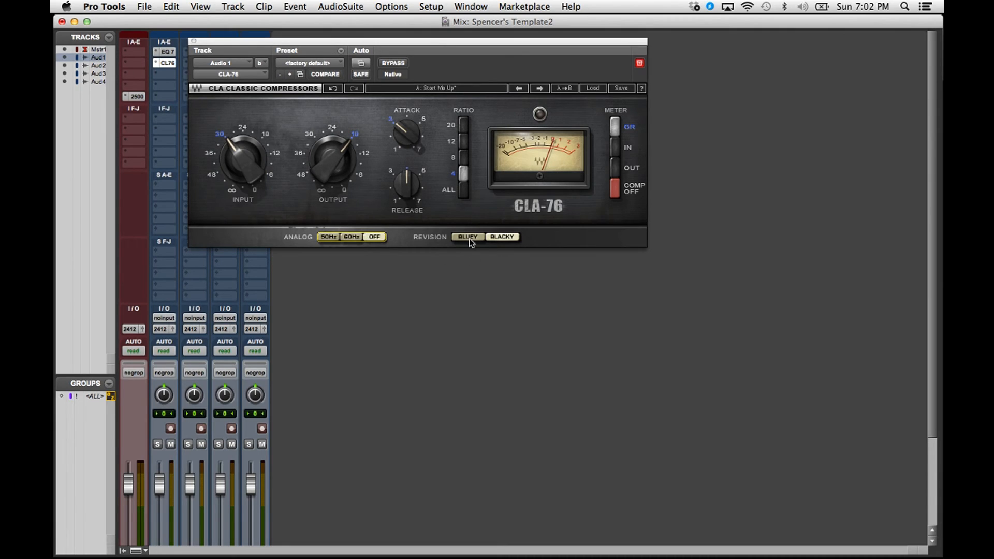
pyautogui.moveTo(402, 191); pyautogui.dragTo(406, 124)
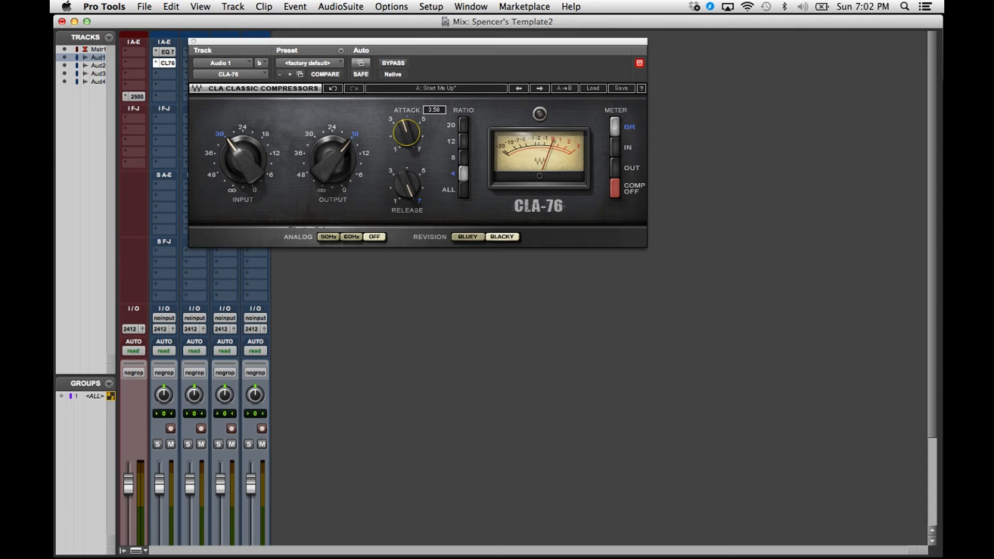
pyautogui.moveTo(241, 173); pyautogui.dragTo(242, 167)
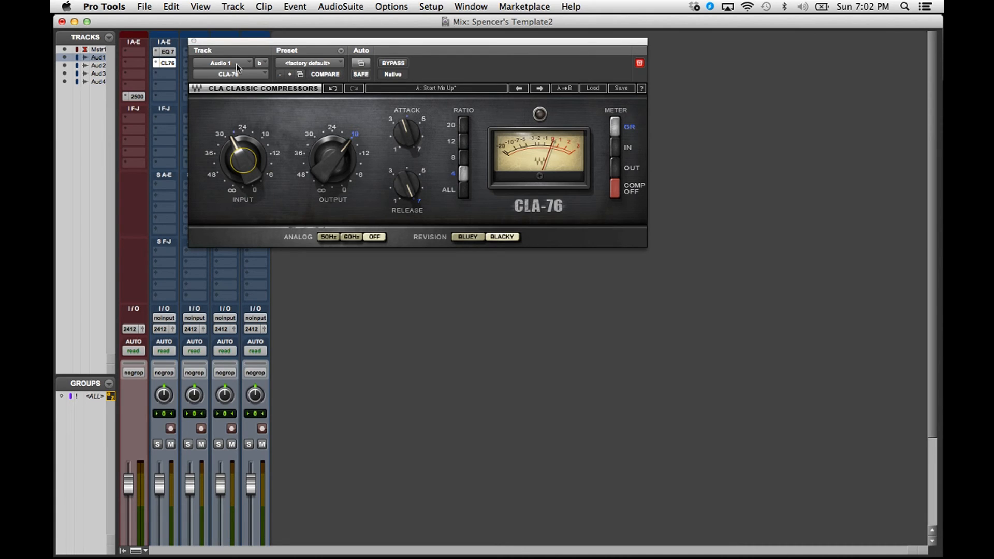
pyautogui.click(193, 41)
# Insert the mono FabFilter Pro-Q equalizer in Audio 1's third insert slot
pyautogui.click(161, 73)
pyautogui.moveTo(195, 94)
pyautogui.moveTo(269, 94)
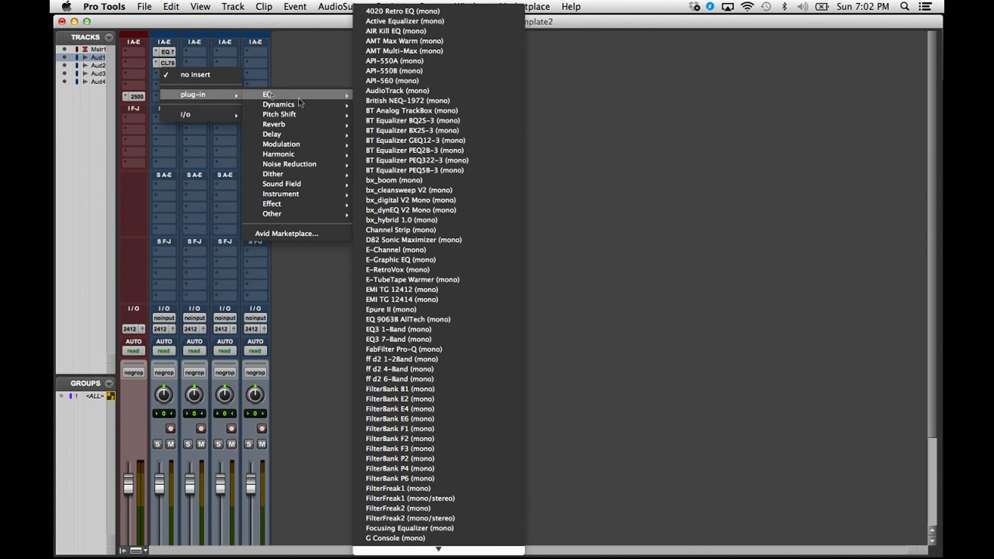
pyautogui.moveTo(398, 550)
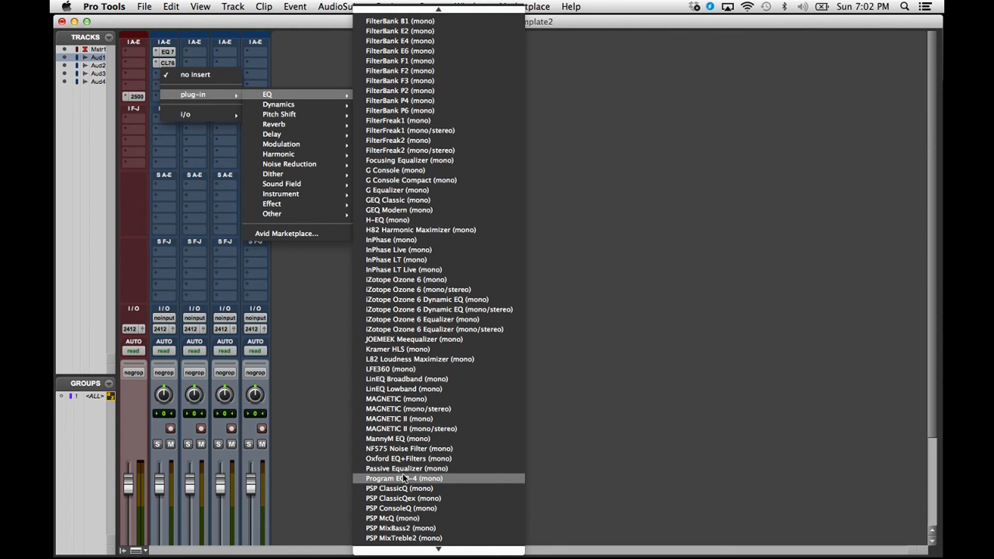
pyautogui.scroll(3, 383, 104)
pyautogui.click(383, 101)
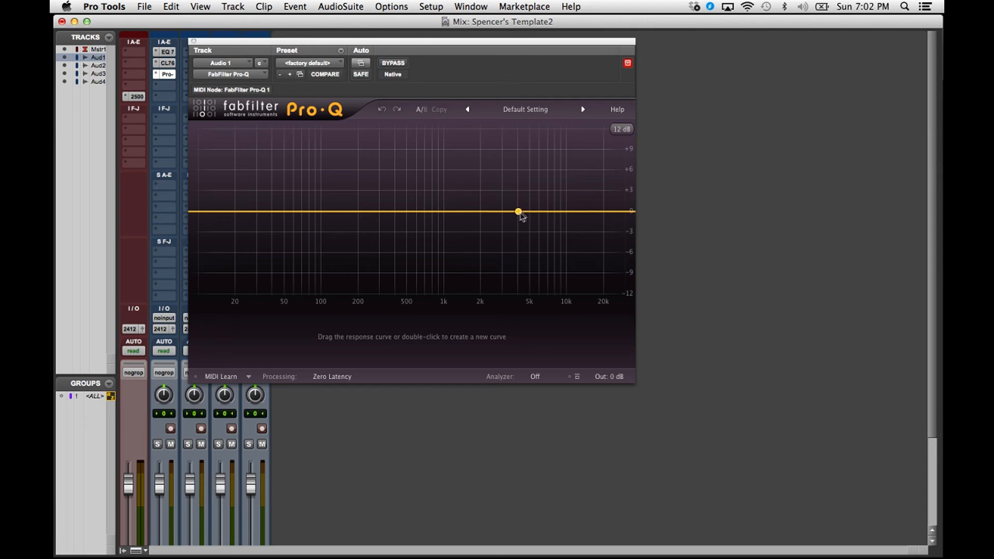
# Add a High Shelf band just below 5 kHz in Pro-Q, boosting the highs by about 2 dB
pyautogui.click(524, 211)
pyautogui.click(304, 334)
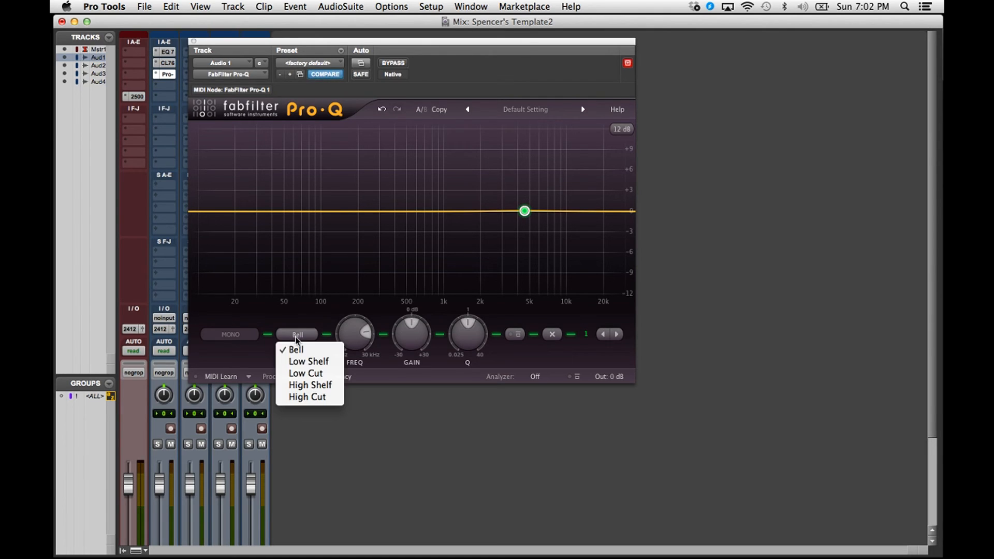
pyautogui.click(304, 385)
pyautogui.moveTo(525, 211)
pyautogui.mouseDown()
pyautogui.moveTo(514, 204)
pyautogui.moveTo(525, 203)
pyautogui.mouseUp()
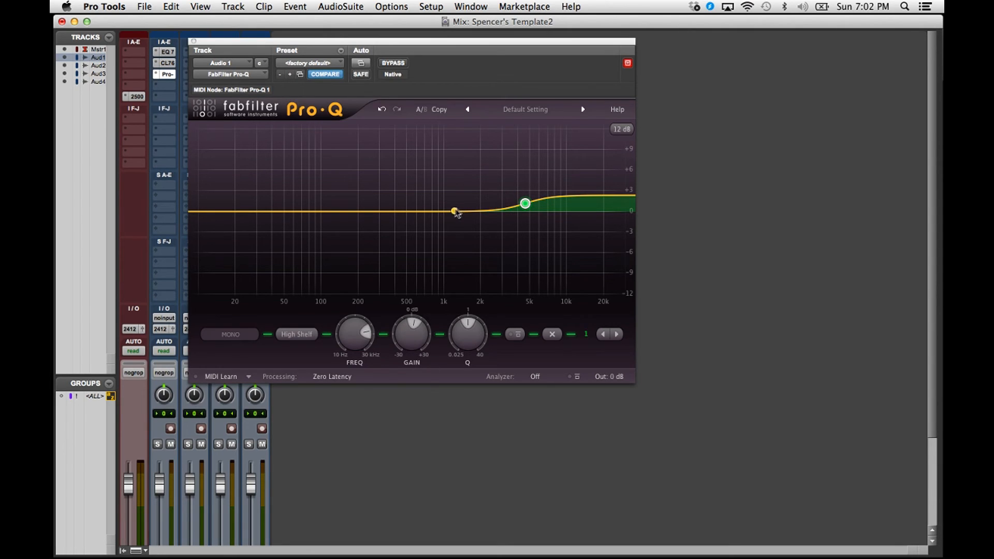
# Add a slight bell cut at about 2.6 kHz with a Q of 2.538 in Pro-Q, and close its window
pyautogui.click(456, 213)
pyautogui.moveTo(456, 213); pyautogui.dragTo(490, 214)
pyautogui.moveTo(471, 334); pyautogui.dragTo(476, 327)
pyautogui.moveTo(490, 218); pyautogui.dragTo(494, 221)
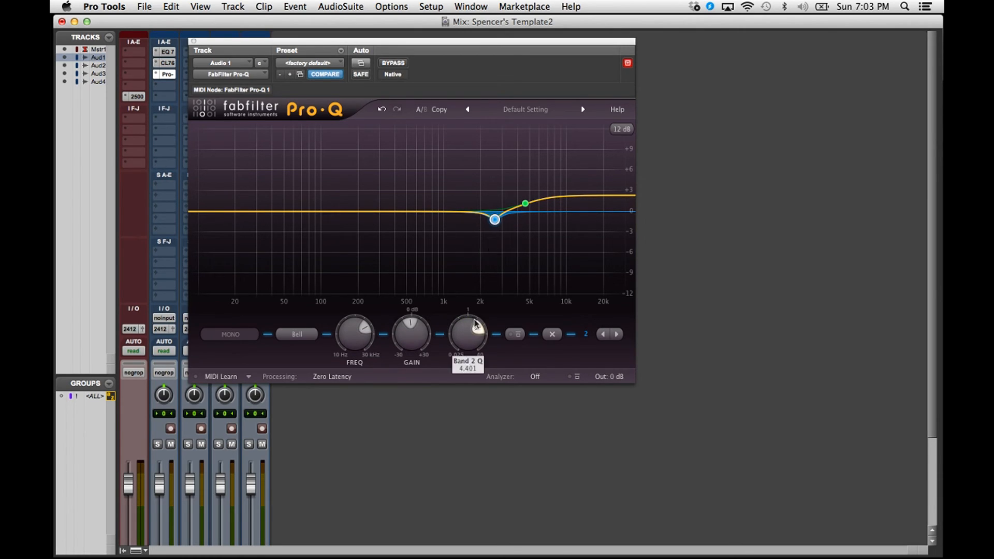
pyautogui.scroll(-5, 472, 336)
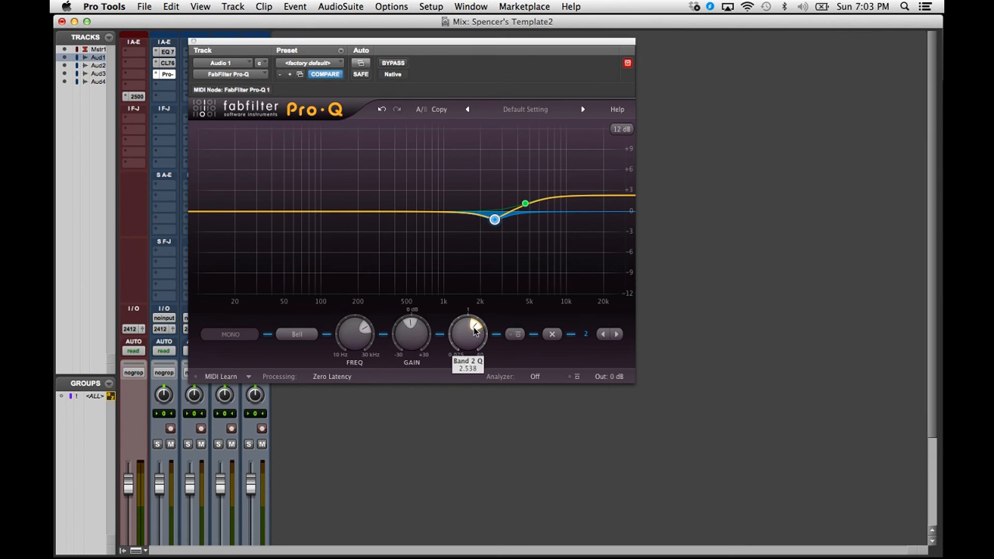
pyautogui.click(193, 40)
pyautogui.scroll(-4, 176, 490)
pyautogui.scroll(4, 203, 422)
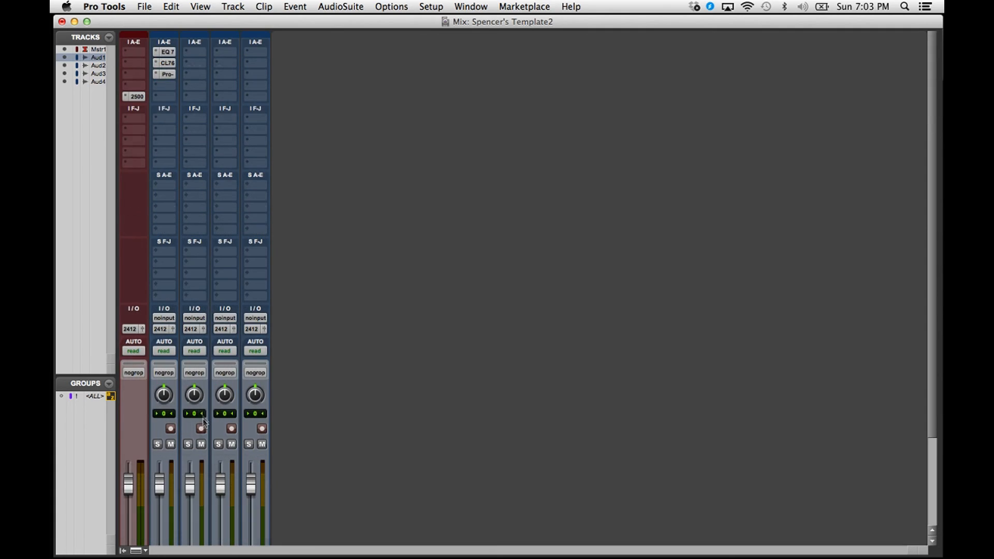
pyautogui.moveTo(168, 53); pyautogui.dragTo(195, 62)
pyautogui.moveTo(219, 52); pyautogui.dragTo(256, 76)
# Rename the Audio 1 track as MainVox
pyautogui.scroll(-3, 238, 154)
pyautogui.doubleClick(164, 482)
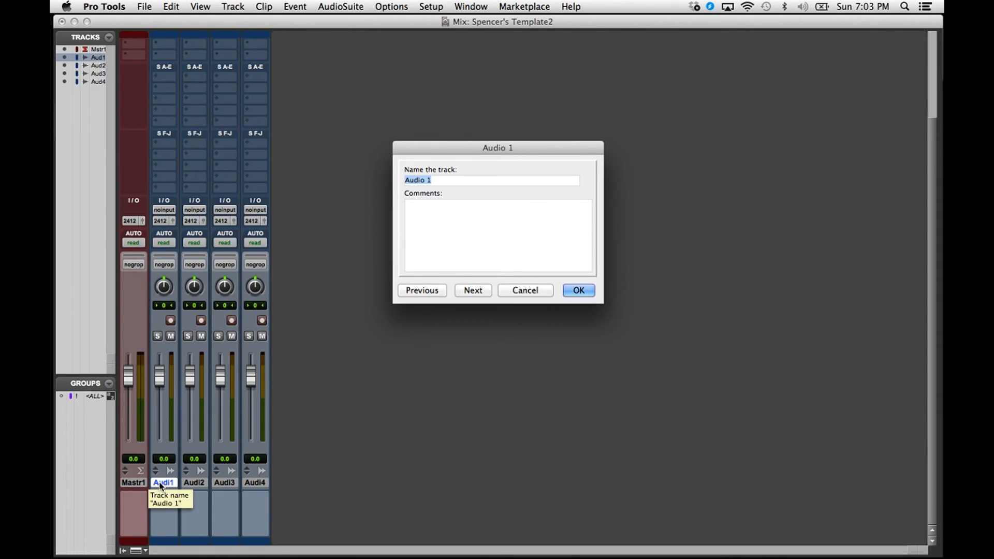
pyautogui.write('kic')
pyautogui.press('BackSpace')
pyautogui.press('BackSpace')
pyautogui.press('BackSpace')
pyautogui.write('MainVox')
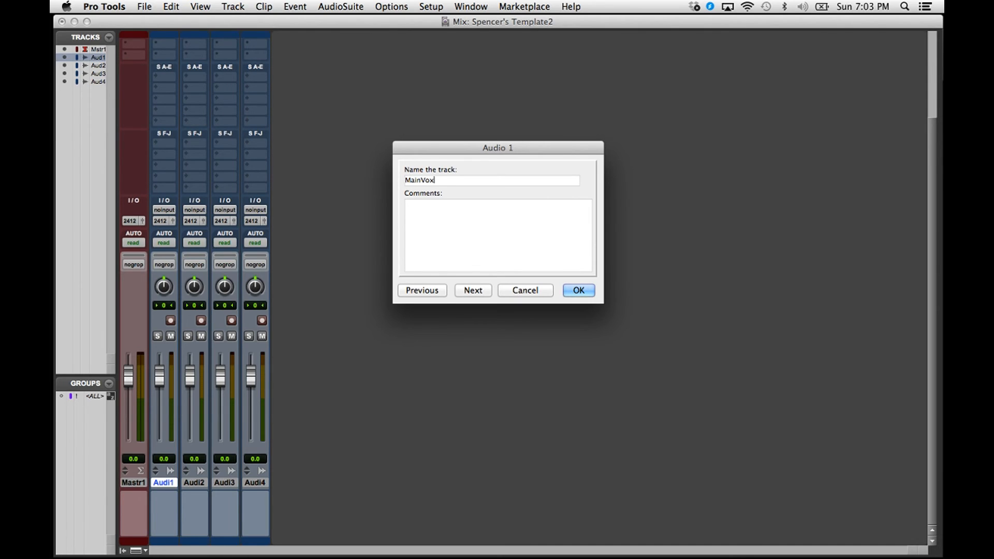
pyautogui.press('Return')
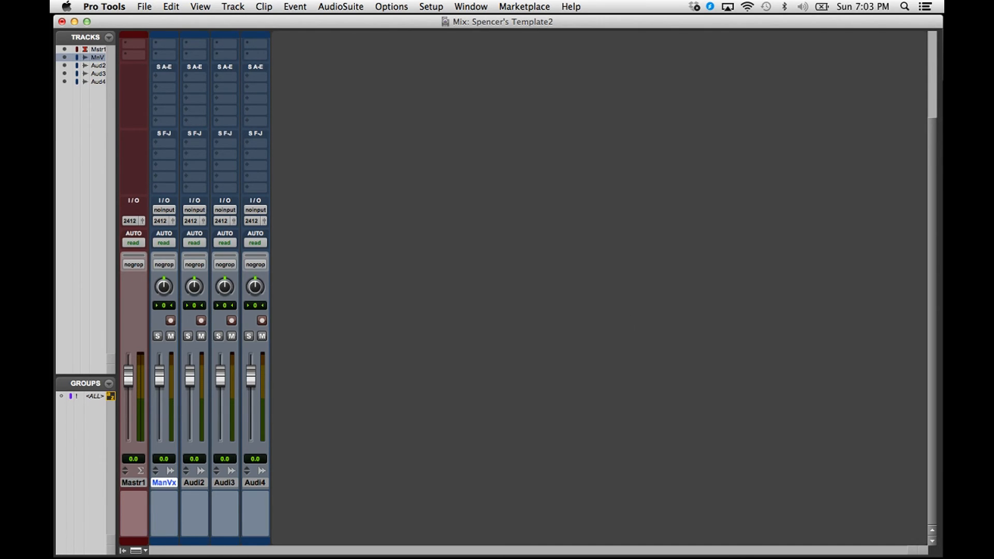
# Rename the Audio 2 track as Adlibs and the Audio 3 track as Backgrounds
pyautogui.doubleClick(194, 483)
pyautogui.write('Adlib')
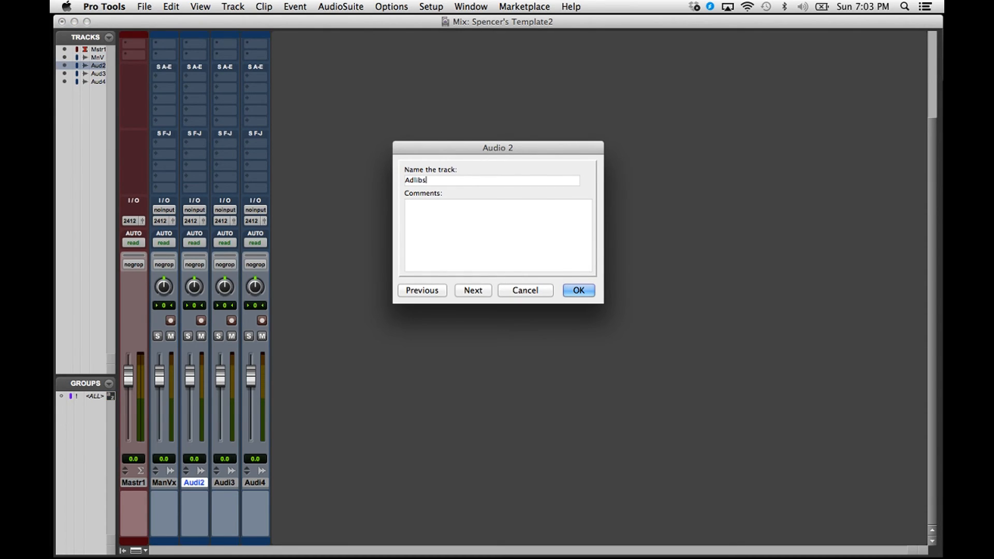
pyautogui.press('Return')
pyautogui.doubleClick(225, 484)
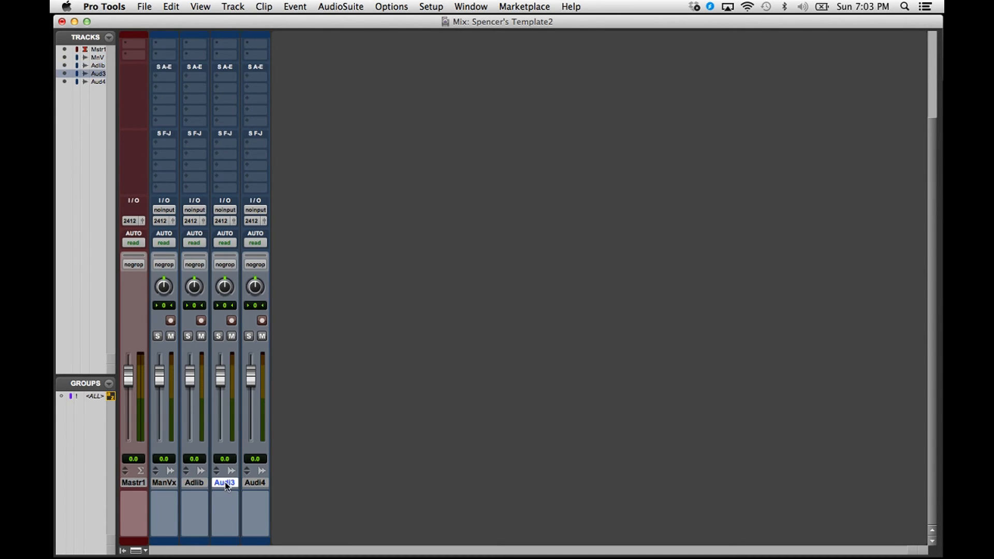
pyautogui.write('Backgrounds')
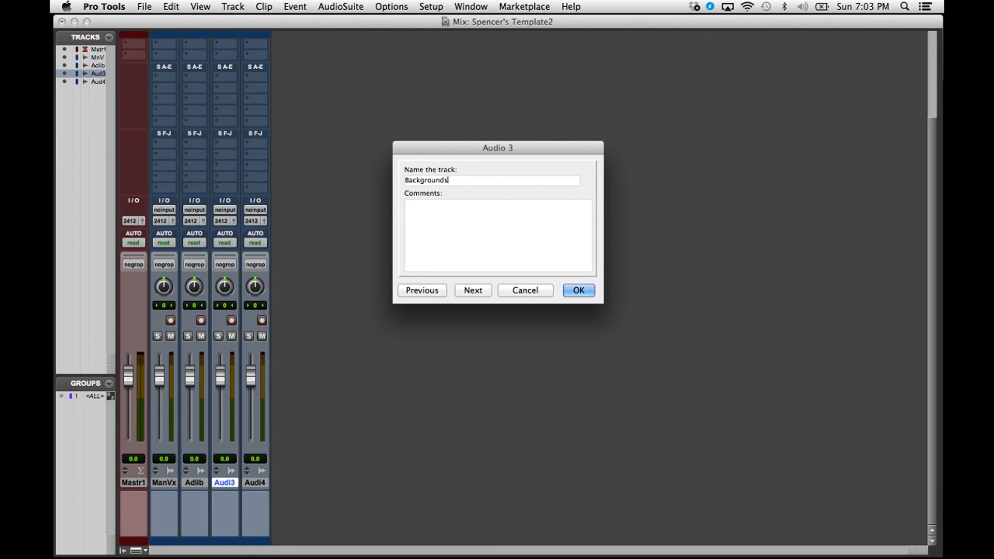
pyautogui.press('Return')
# Rename the Audio 4 track as Backgrounds2
pyautogui.doubleClick(255, 483)
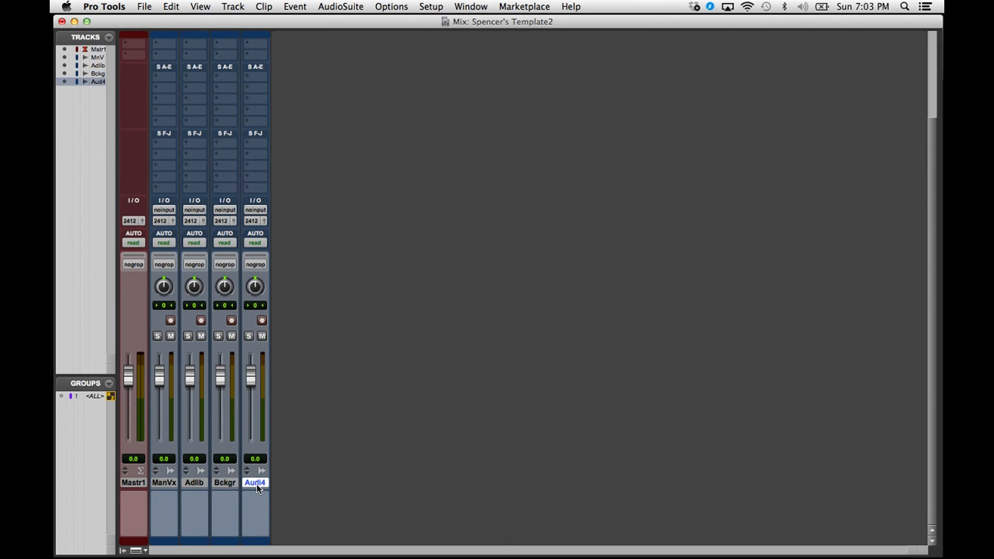
pyautogui.write('Backgrounds')
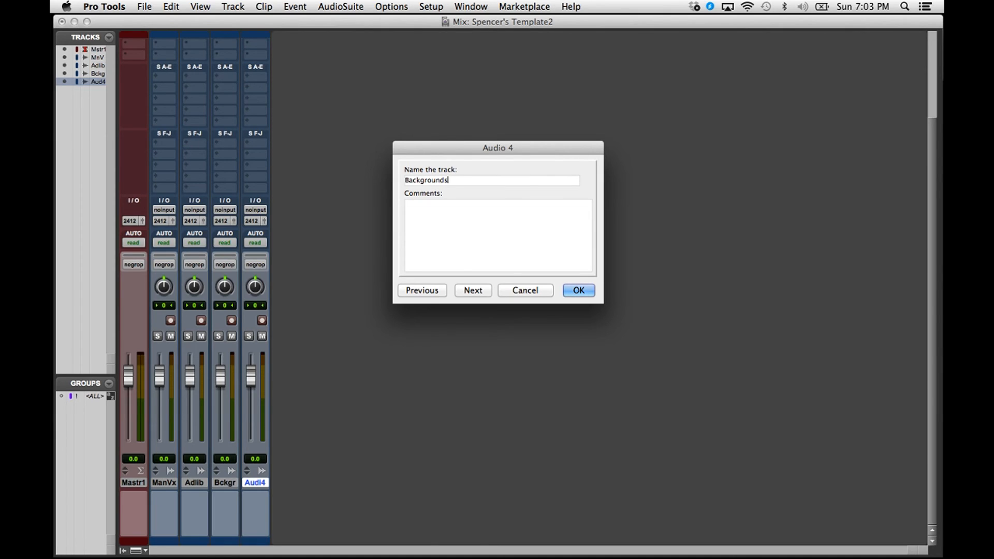
pyautogui.press('Return')
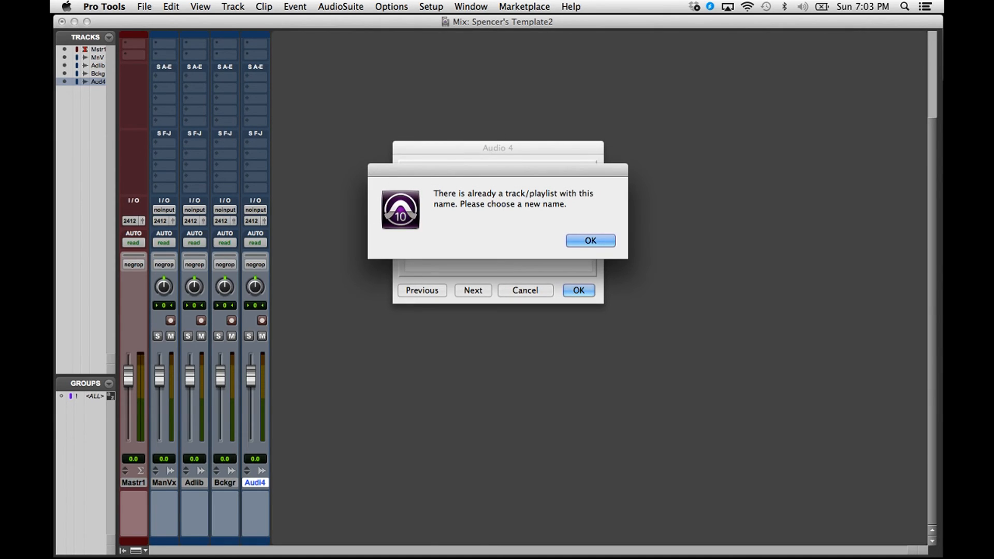
pyautogui.press('Return')
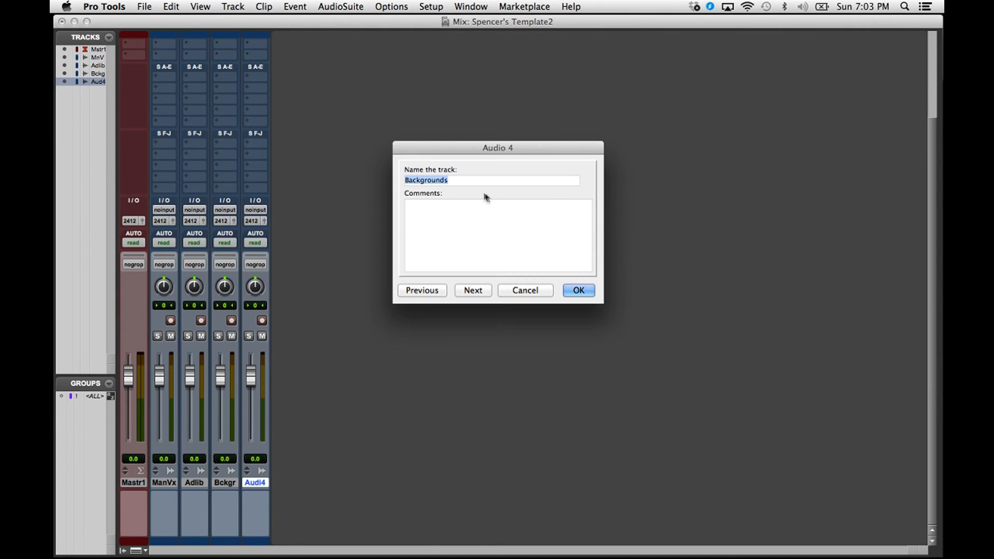
pyautogui.click(459, 181)
pyautogui.write('2')
pyautogui.press('Return')
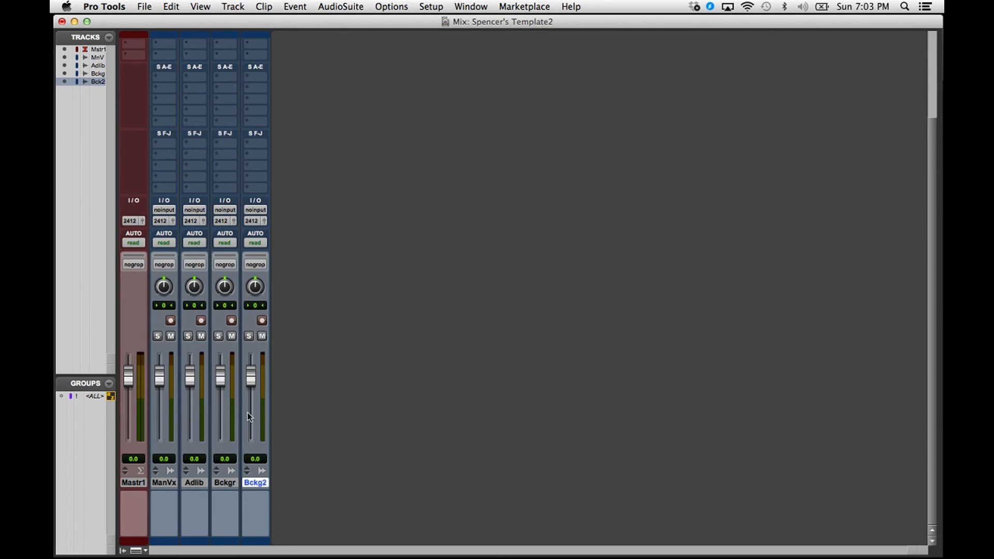
# Create one stereo Aux Input track directly after the master fader
pyautogui.click(165, 482)
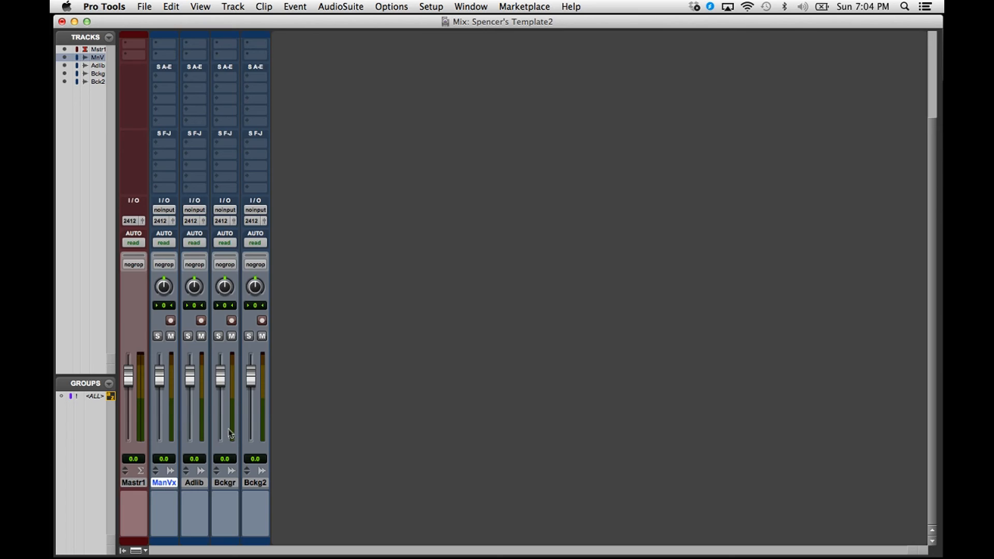
pyautogui.scroll(3, 194, 162)
pyautogui.scroll(-3, 162, 238)
pyautogui.click(142, 484)
pyautogui.press('super+shift+n')
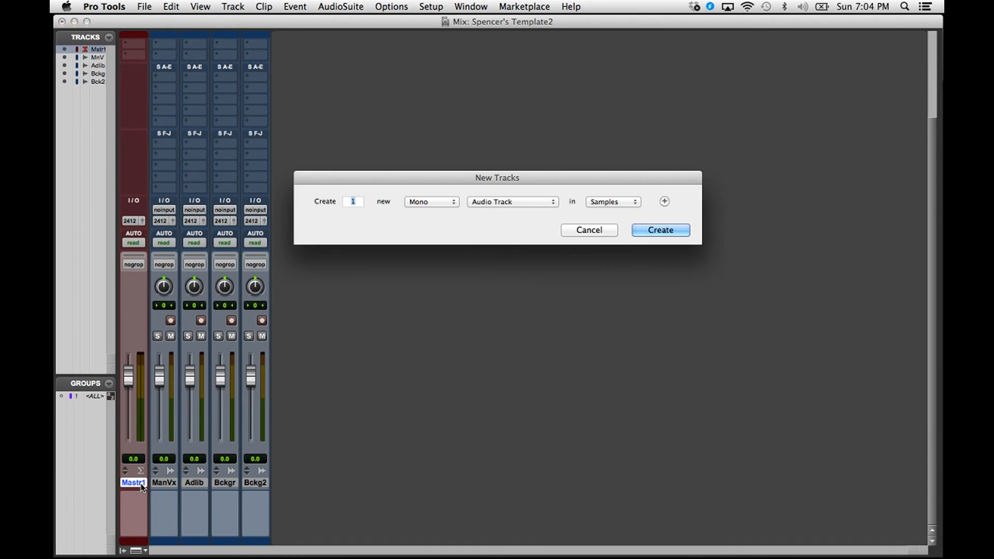
pyautogui.click(421, 203)
pyautogui.click(423, 213)
pyautogui.click(481, 202)
pyautogui.click(482, 212)
pyautogui.click(652, 230)
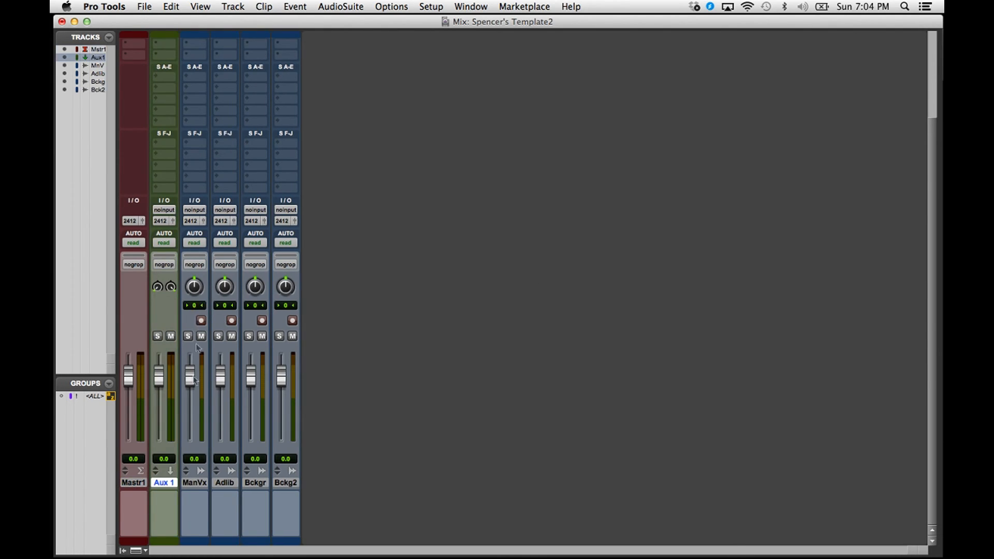
# Rename the Aux 1 track as Vox
pyautogui.doubleClick(164, 484)
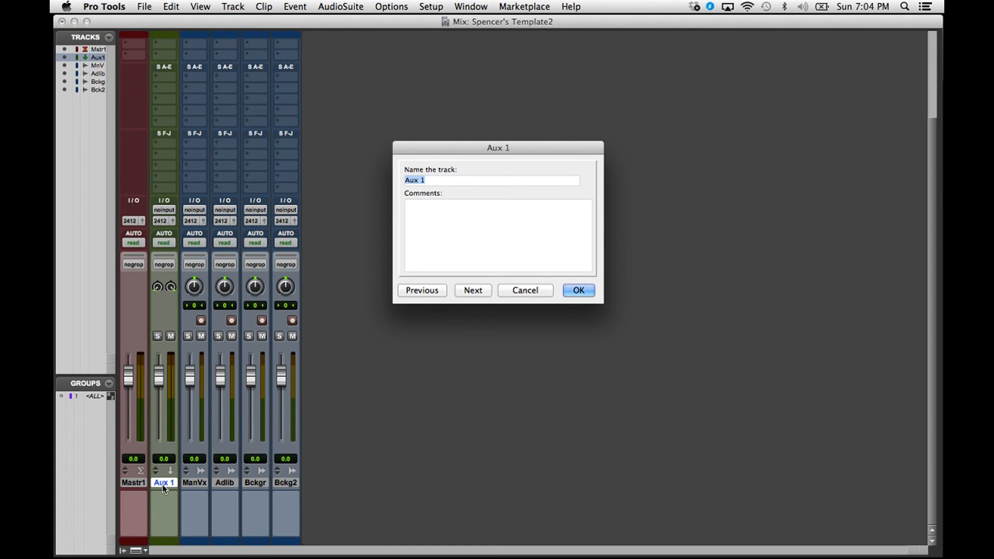
pyautogui.write('Vox')
pyautogui.press('Return')
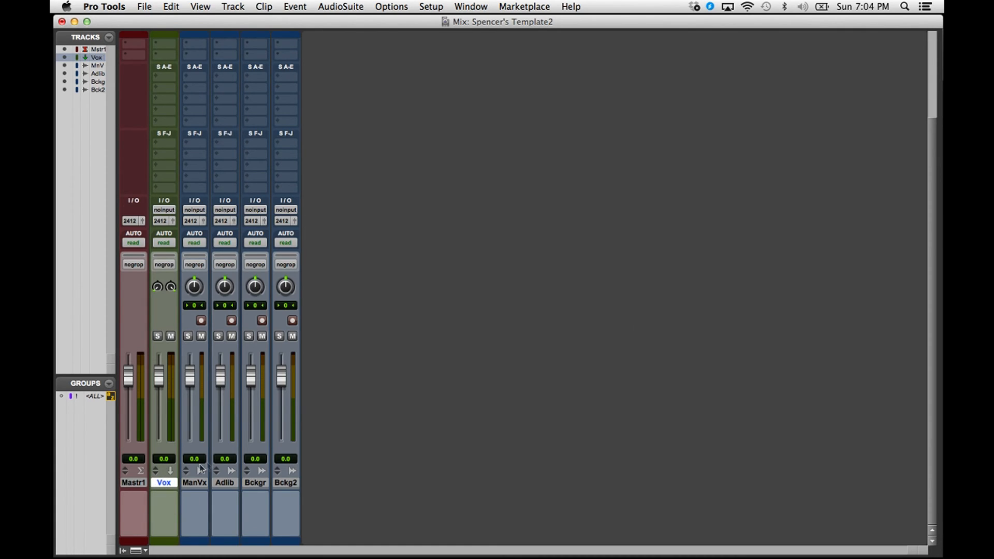
# Set the Vox aux track's input to Bus 1-2 (Stereo) and rename that bus as Vox
pyautogui.click(163, 210)
pyautogui.moveTo(174, 244)
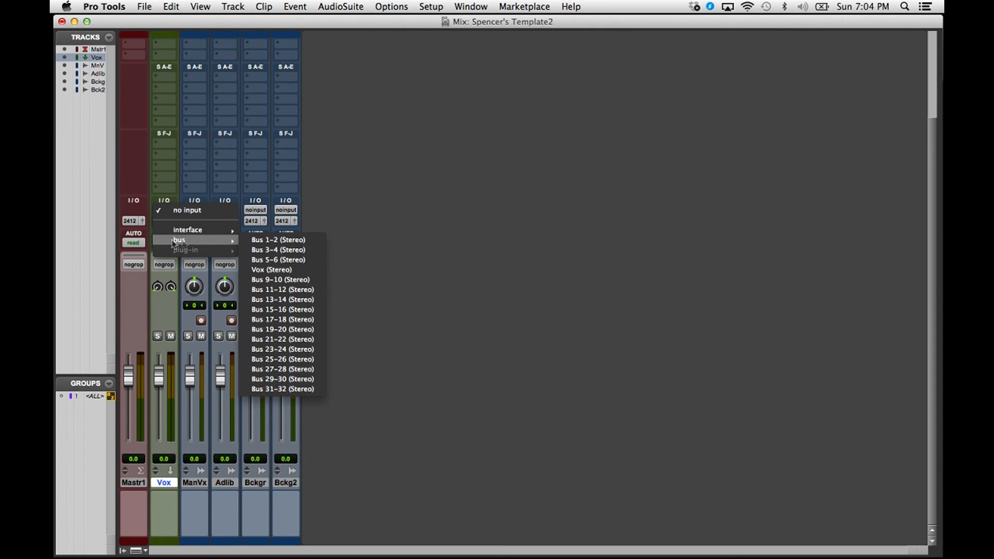
pyautogui.click(267, 242)
pyautogui.rightClick(162, 210)
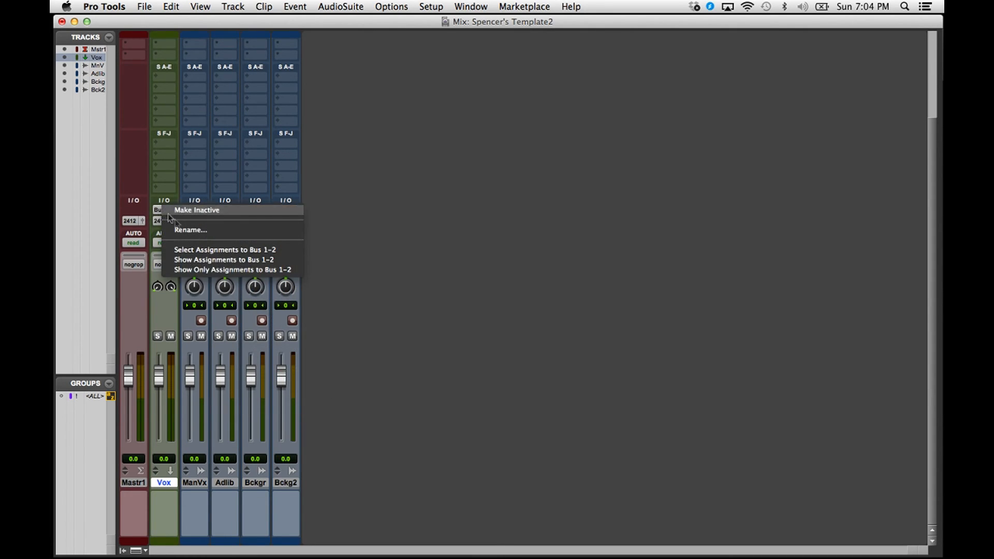
pyautogui.click(179, 230)
pyautogui.write('Vox')
pyautogui.press('Return')
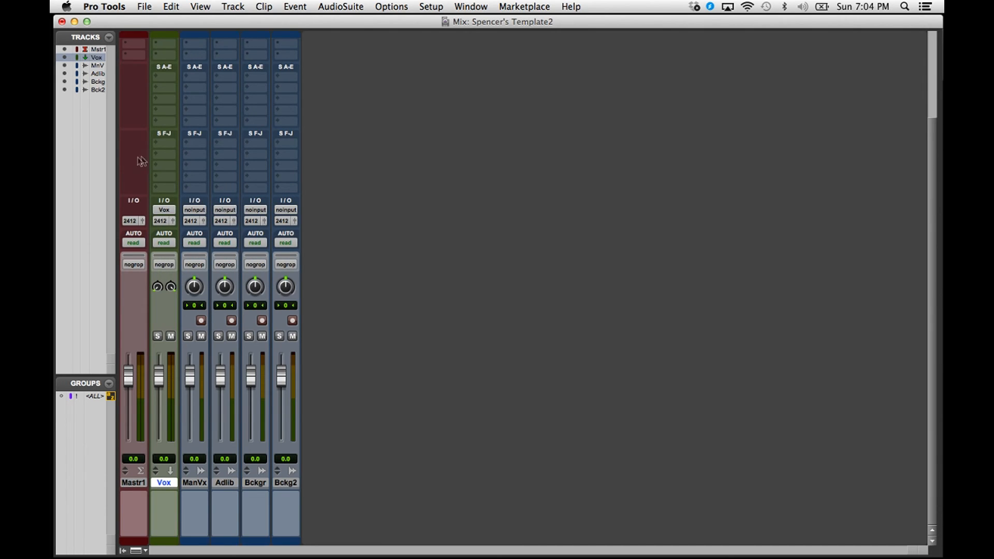
# Insert the stereo multichannel MAGNETIC plug-in in the Vox aux track's first insert slot
pyautogui.scroll(5, 142, 161)
pyautogui.click(163, 52)
pyautogui.moveTo(211, 73)
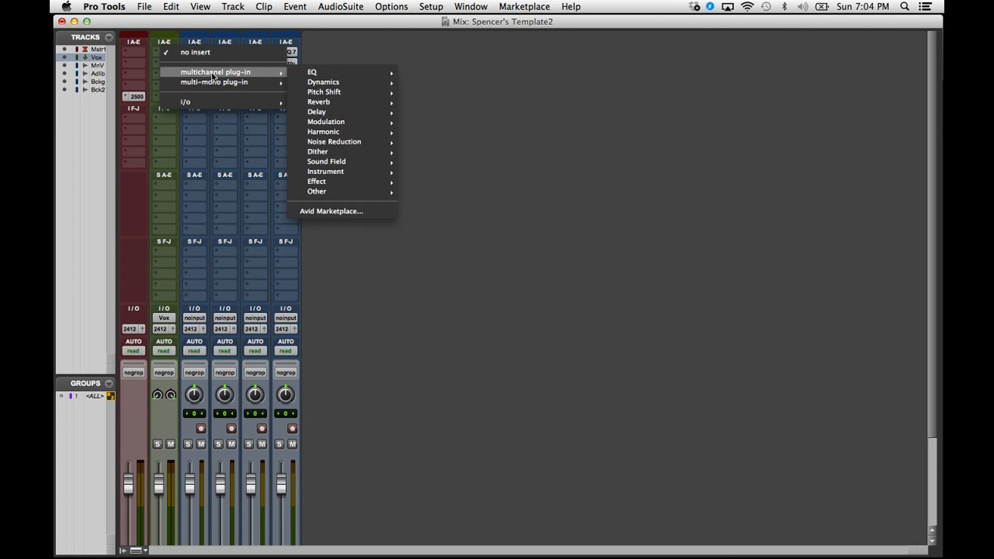
pyautogui.moveTo(313, 73)
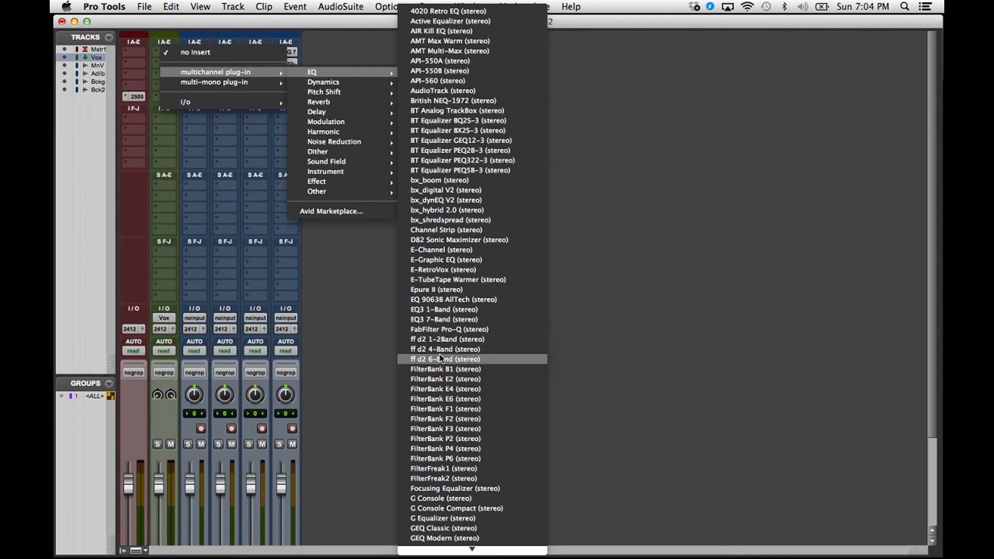
pyautogui.scroll(-5, 451, 489)
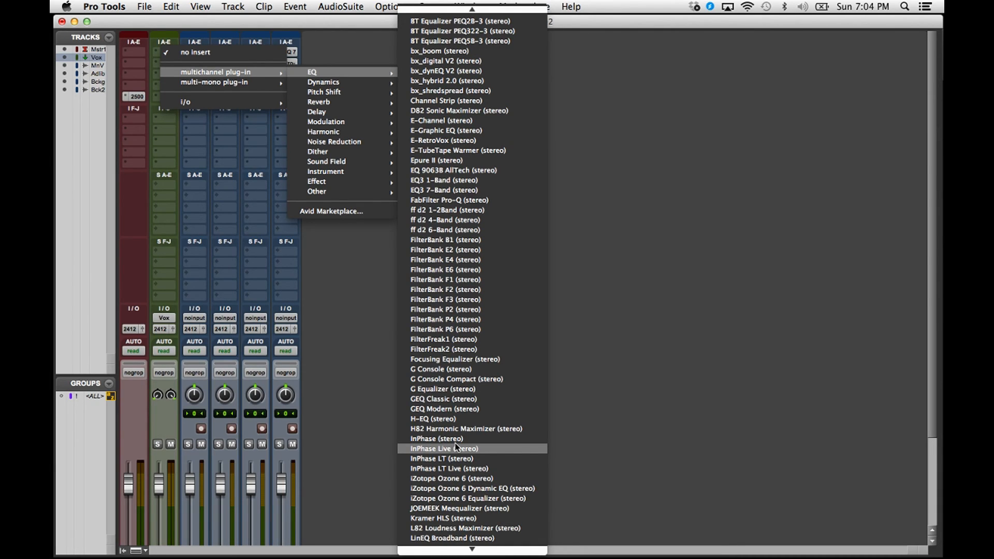
pyautogui.scroll(-5, 451, 484)
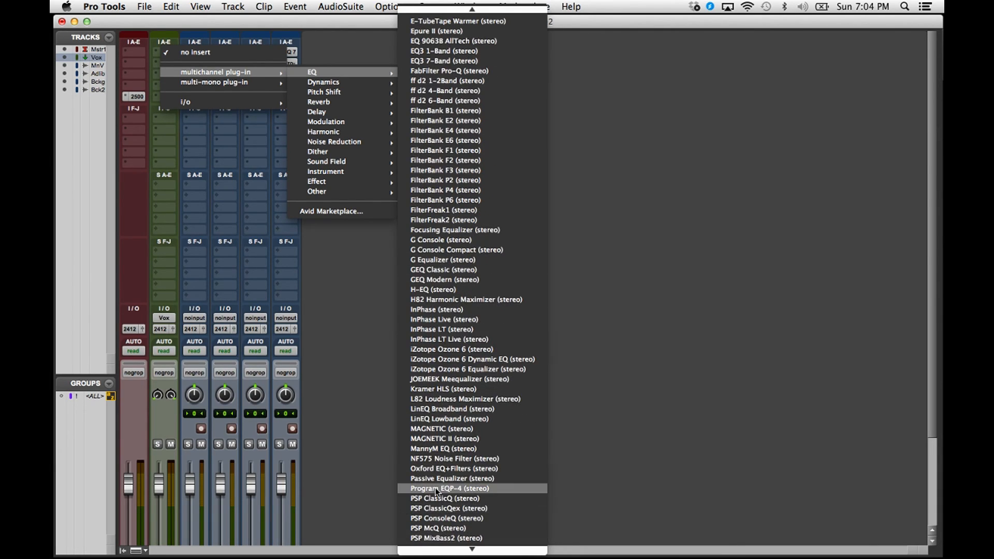
pyautogui.click(441, 429)
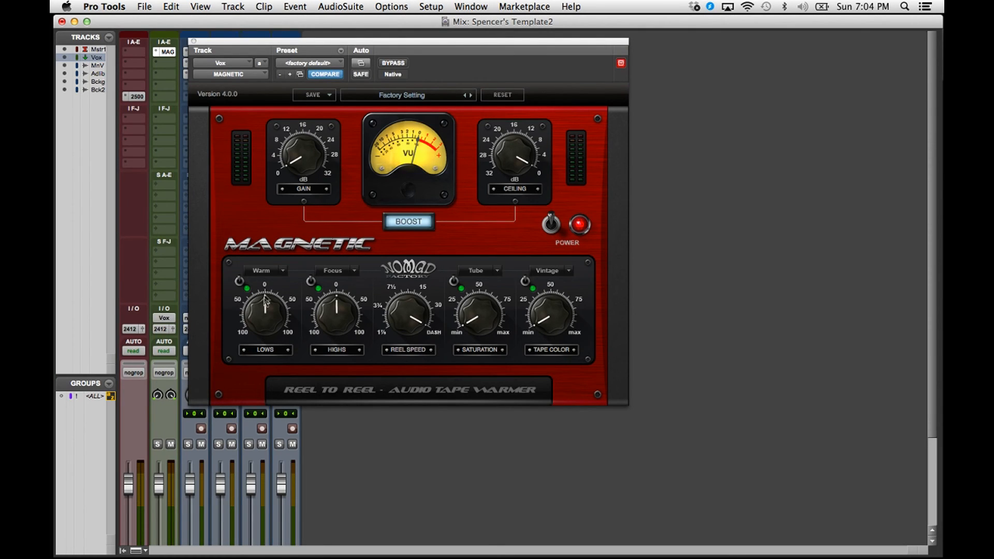
# Keep MAGNETIC's lows mode at Warm, adjust the Lows and Highs knobs very slightly, and close its window
pyautogui.click(282, 272)
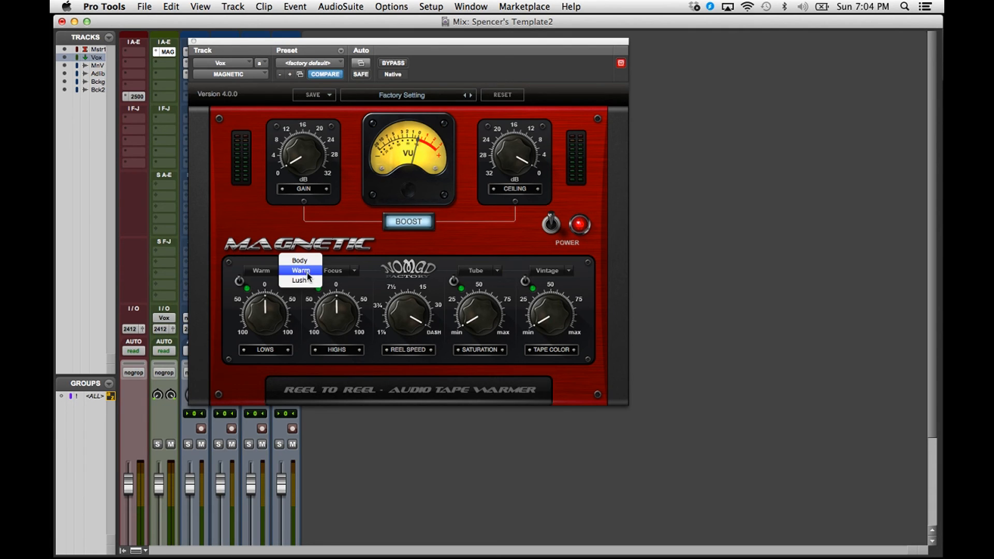
pyautogui.click(267, 288)
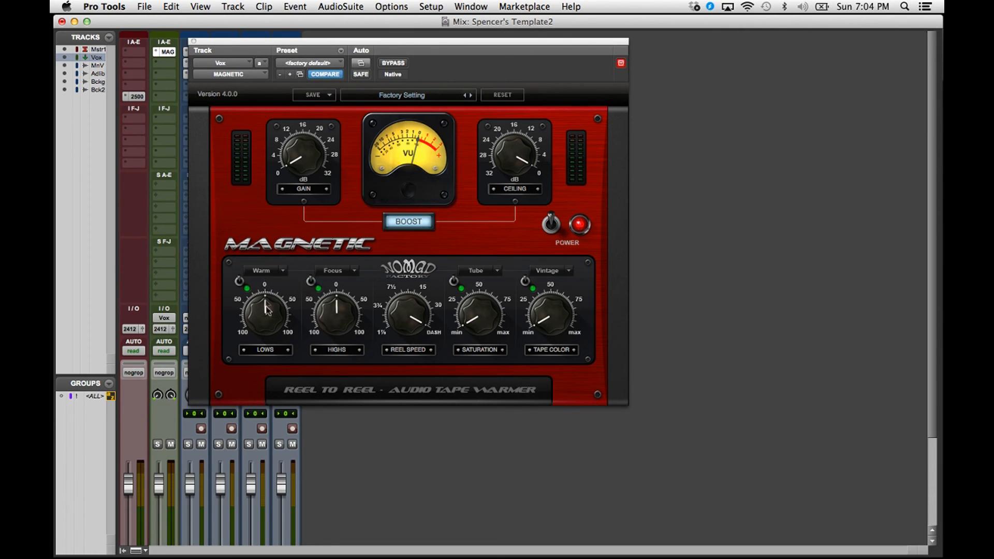
pyautogui.moveTo(268, 310); pyautogui.dragTo(267, 310)
pyautogui.moveTo(337, 303); pyautogui.dragTo(337, 302)
pyautogui.click(194, 41)
# Insert the stereo multichannel L2 plug-in in the Vox aux track's second insert slot
pyautogui.click(164, 63)
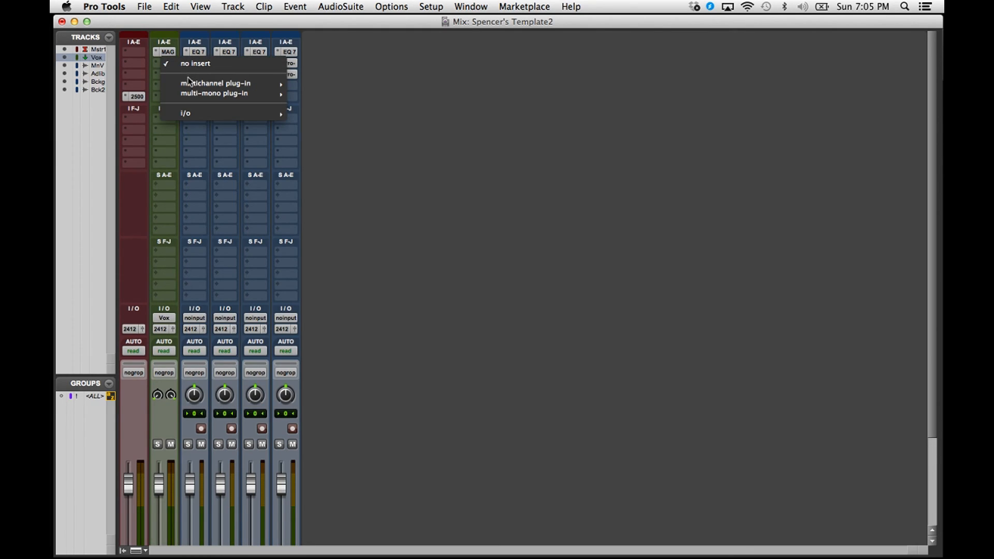
pyautogui.moveTo(243, 83)
pyautogui.moveTo(323, 95)
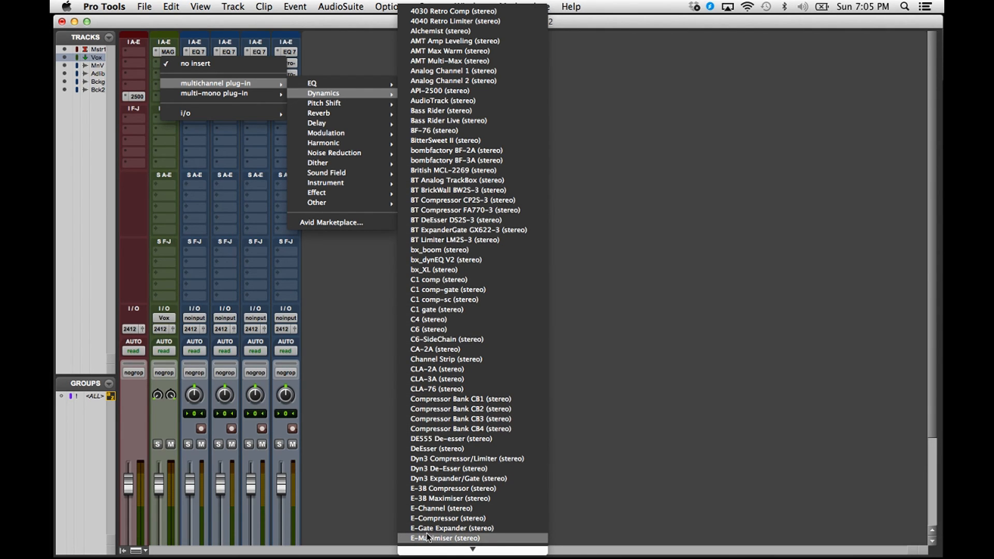
pyautogui.moveTo(426, 550)
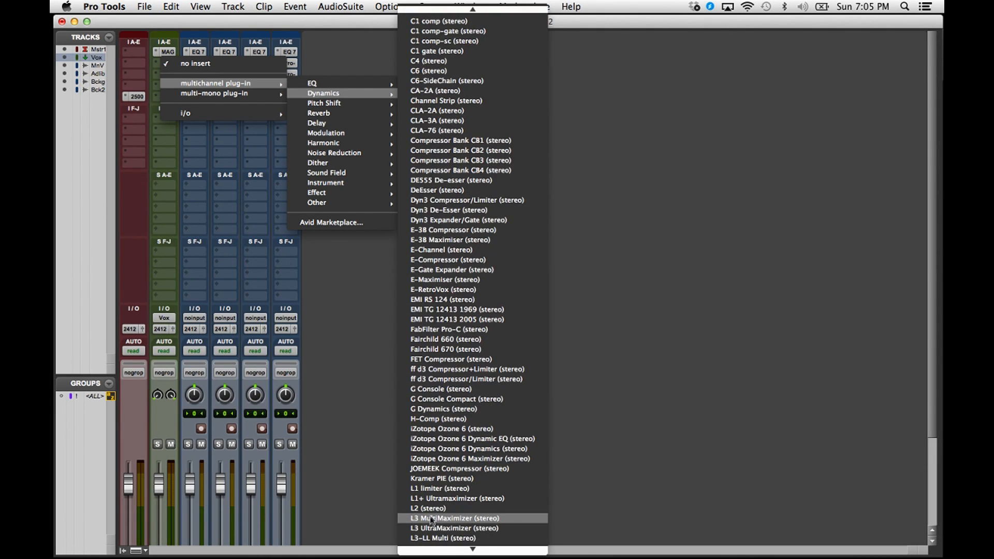
pyautogui.click(427, 508)
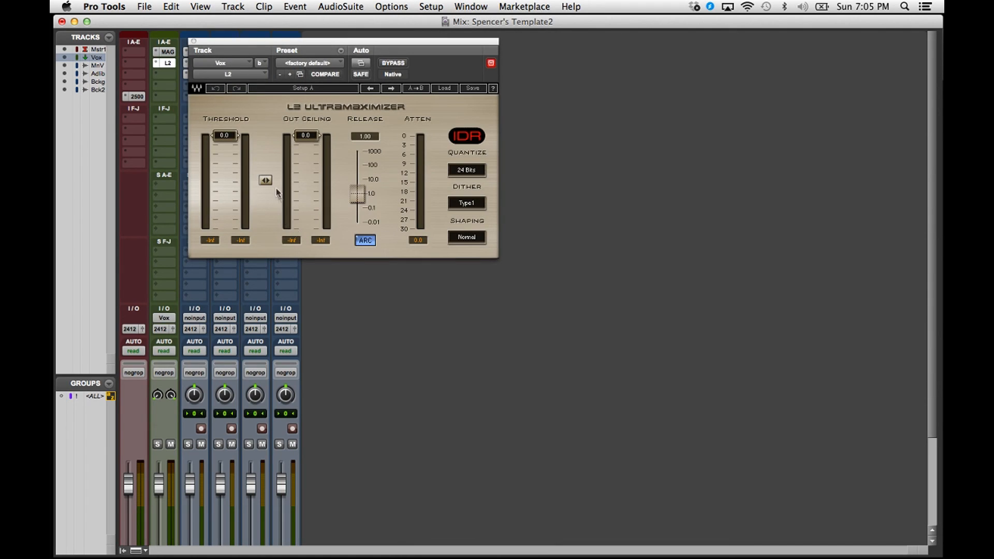
# Set the L2's threshold to -3.5 and its out ceiling to -4.5 using the linked sliders, and close its window
pyautogui.moveTo(306, 135); pyautogui.dragTo(308, 141)
pyautogui.click(266, 180)
pyautogui.moveTo(224, 135); pyautogui.dragTo(224, 146)
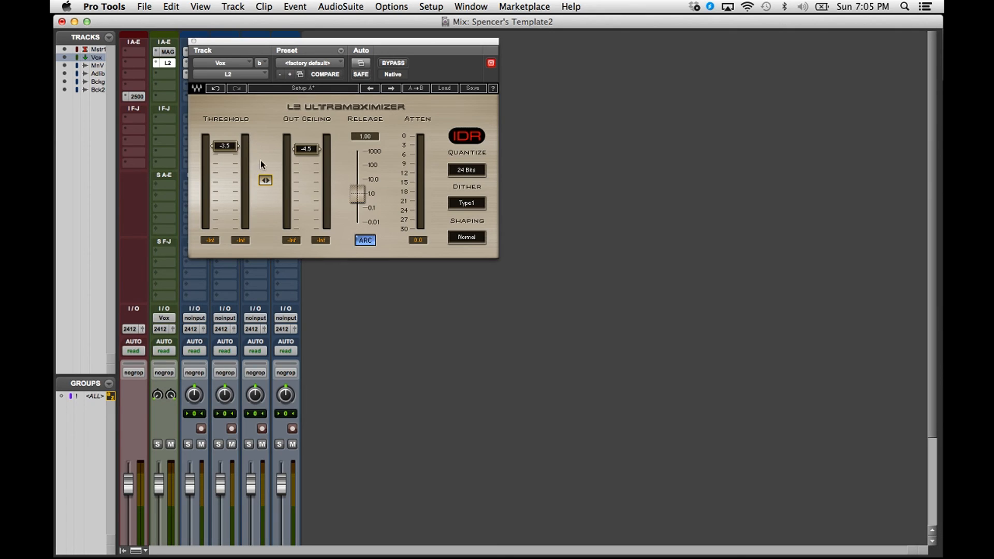
pyautogui.click(192, 40)
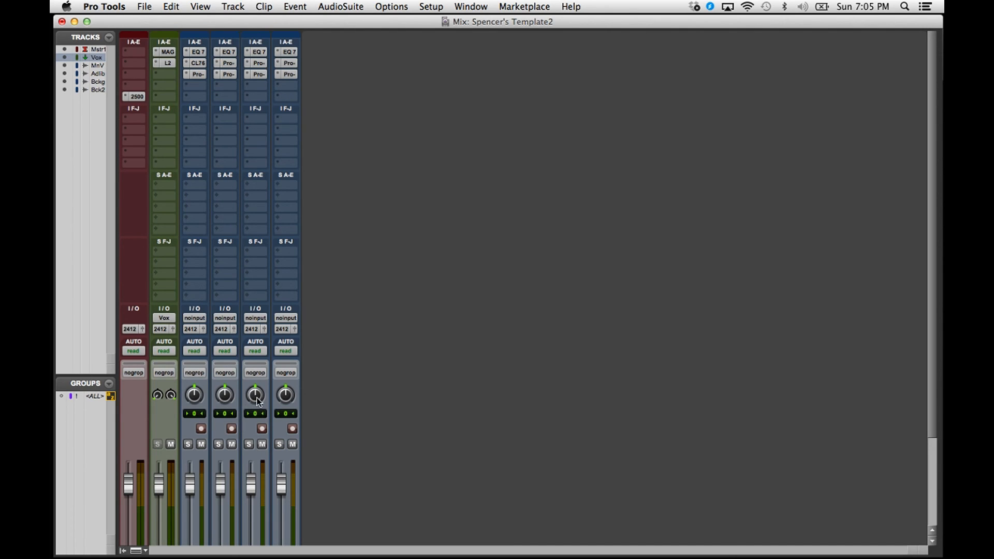
# Route the outputs of the MainVox, Adlib, Bckgr and Bckg2 vocal tracks to the stereo Vox bus
pyautogui.scroll(-3, 193, 335)
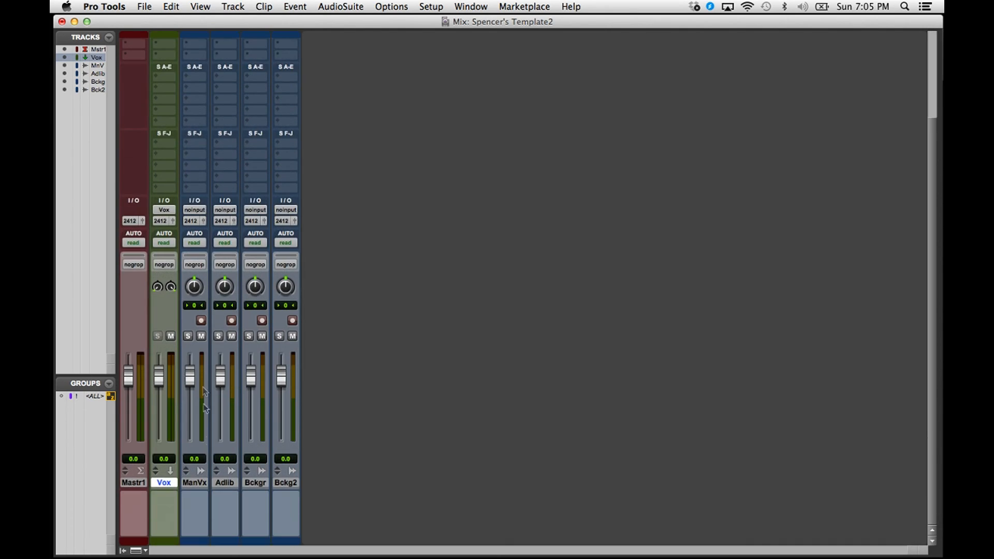
pyautogui.click(196, 483)
pyautogui.keyDown('shift'); pyautogui.click(286, 484); pyautogui.keyUp('shift')
pyautogui.scroll(3, 198, 330)
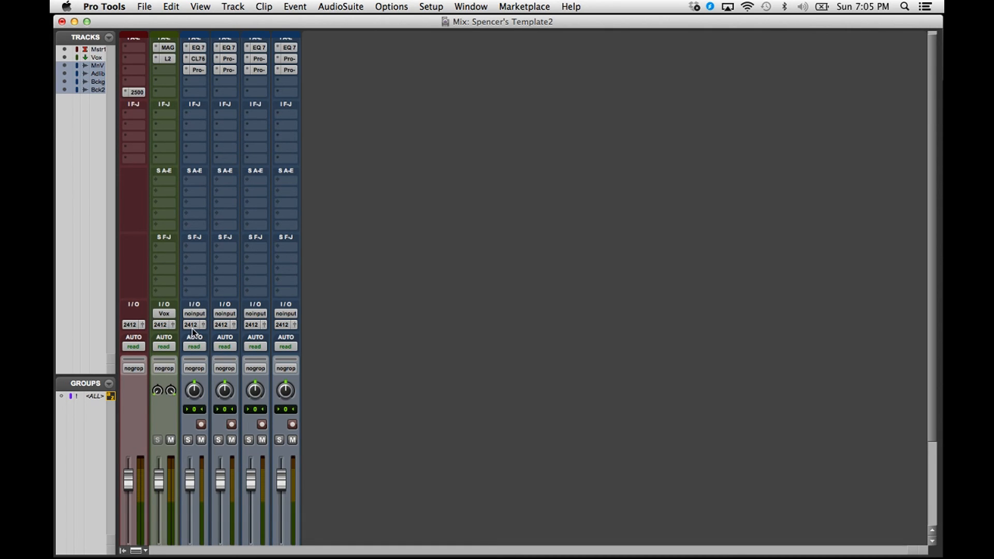
pyautogui.click(189, 325)
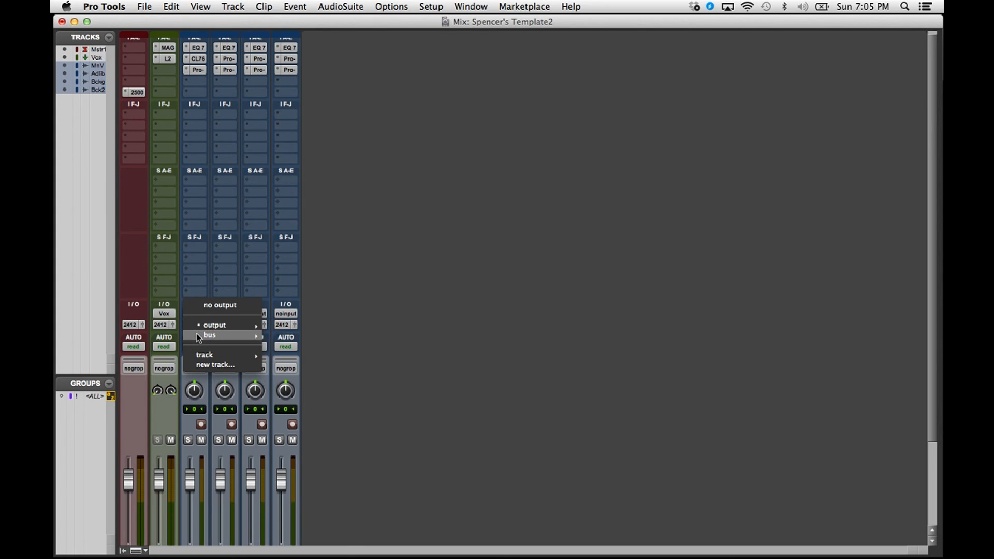
pyautogui.moveTo(200, 339)
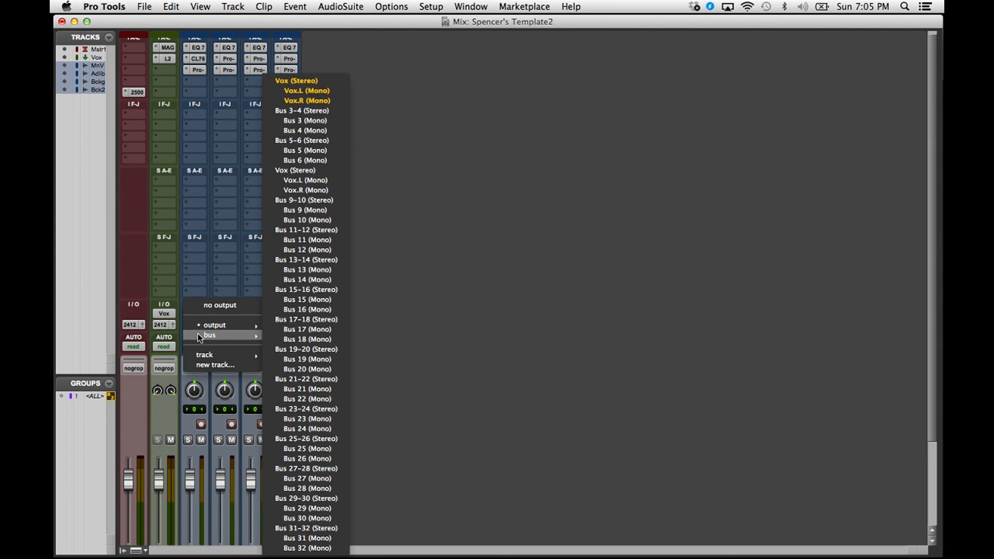
pyautogui.click(287, 82)
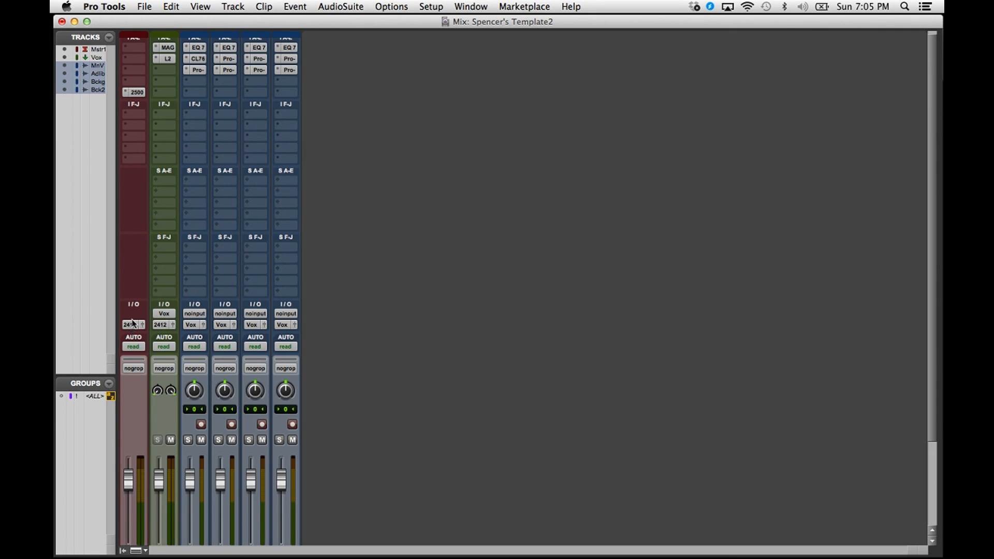
# Create two new stereo aux input tracks directly after the Vox track
pyautogui.scroll(-5, 462, 402)
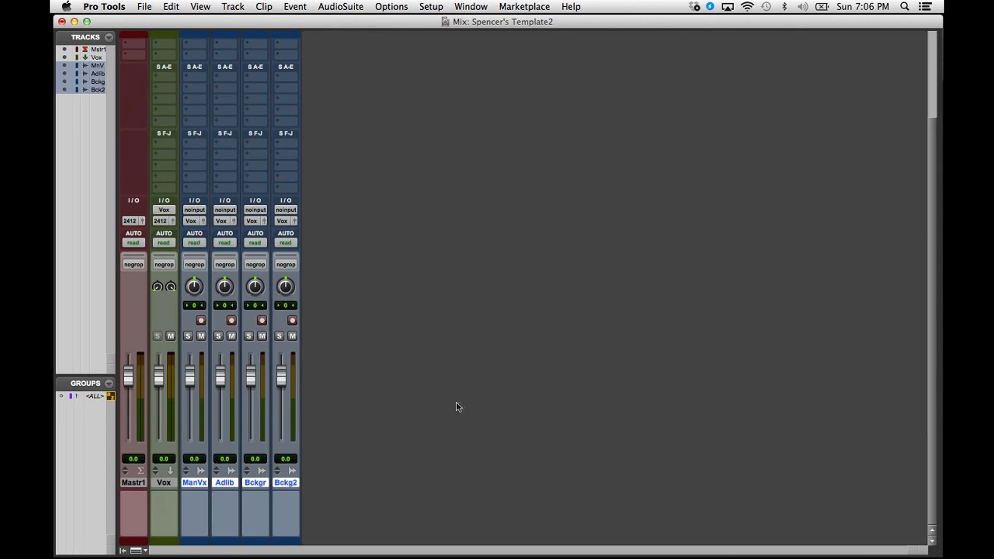
pyautogui.click(164, 482)
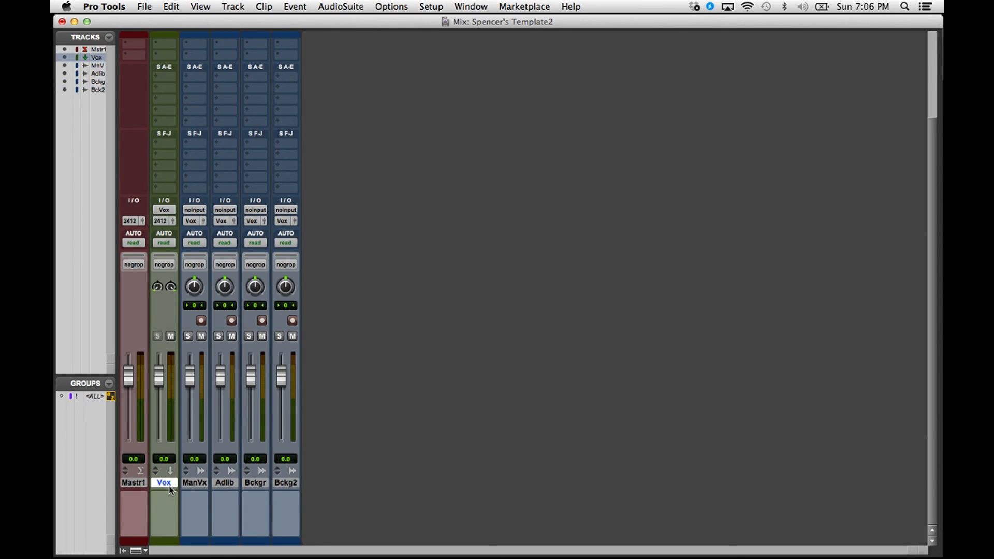
pyautogui.press('shift+super+n')
pyautogui.click(432, 202)
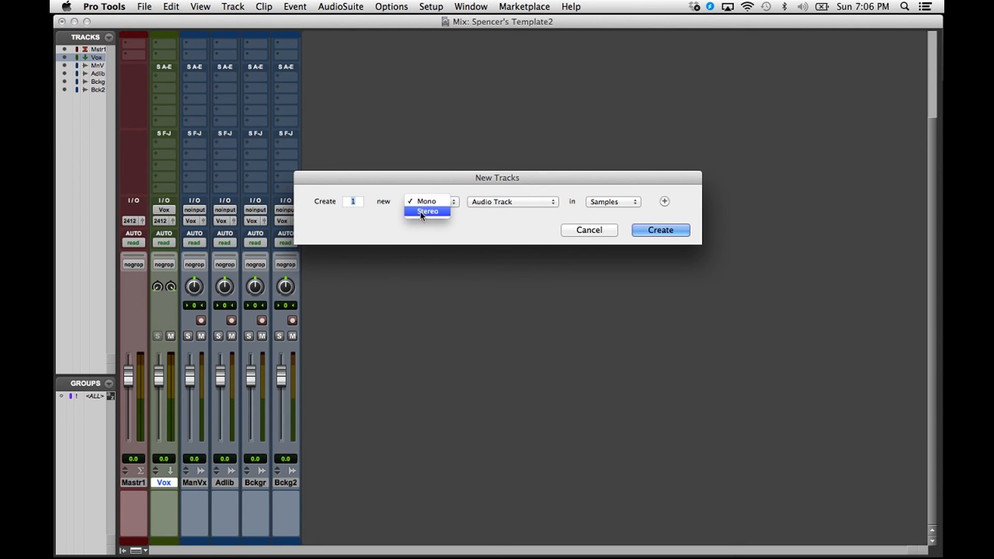
pyautogui.click(420, 213)
pyautogui.click(512, 202)
pyautogui.click(491, 211)
pyautogui.write('2')
pyautogui.click(645, 231)
# Rename the first new aux track as Reverb
pyautogui.doubleClick(196, 484)
pyautogui.write('Reverb')
pyautogui.press('Return')
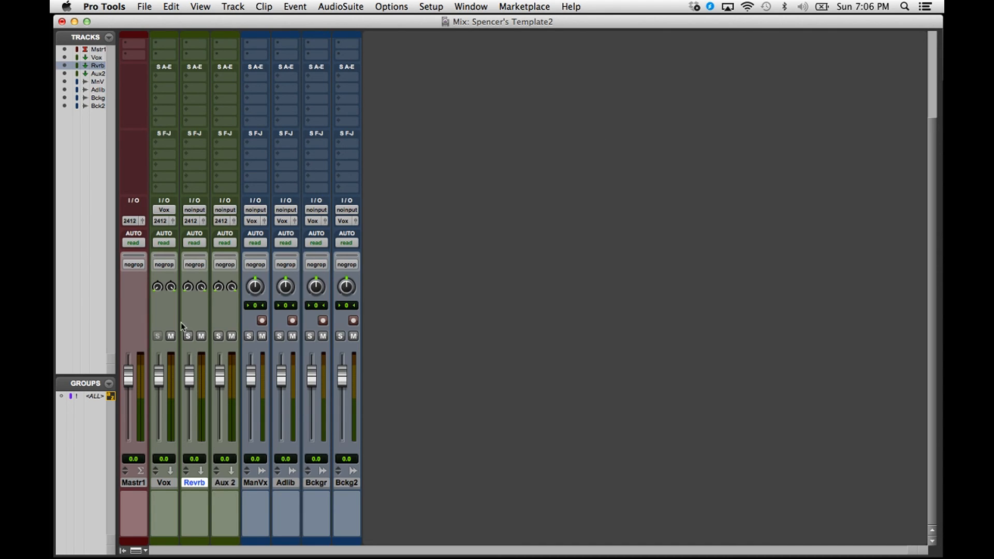
# Insert the stereo multichannel AIR Reverb in the Reverb track's first insert slot, set its pre delay to 10 ms, and close its window
pyautogui.scroll(5, 202, 64)
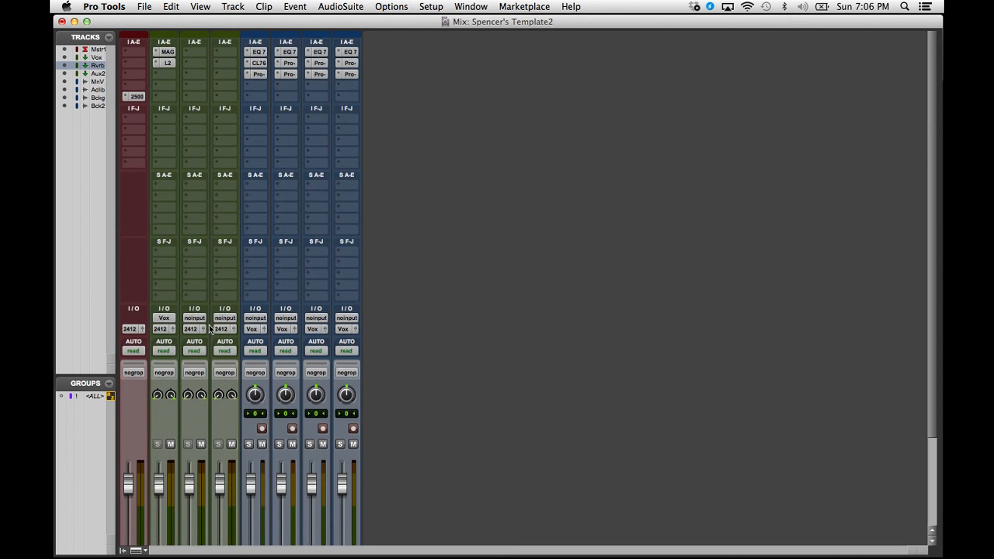
pyautogui.click(192, 53)
pyautogui.moveTo(249, 72)
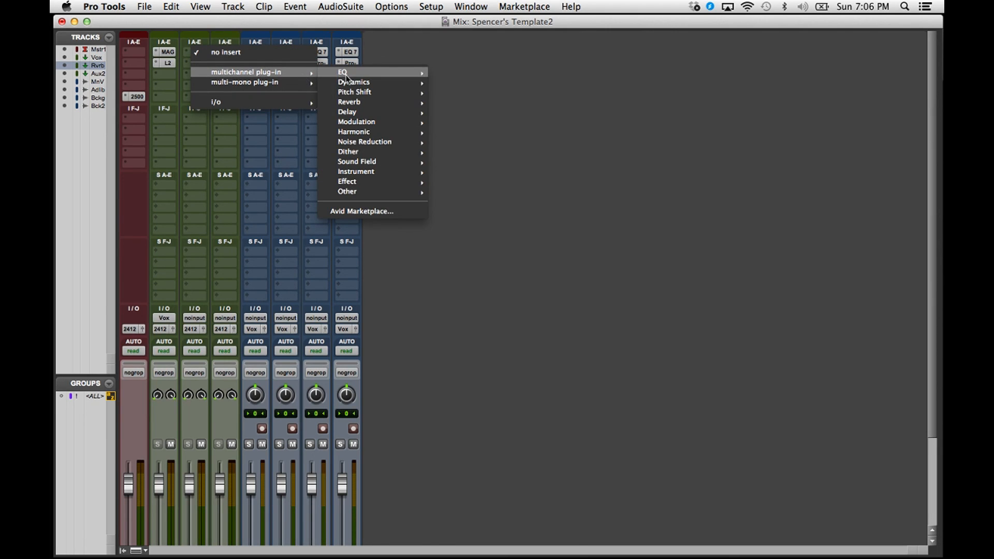
pyautogui.moveTo(350, 105)
pyautogui.click(468, 112)
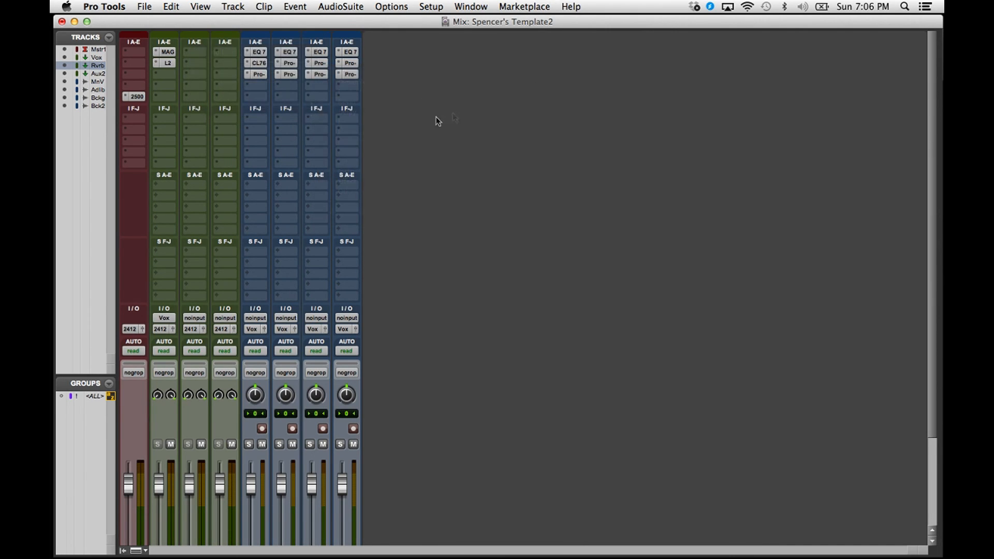
pyautogui.moveTo(247, 154); pyautogui.dragTo(247, 145)
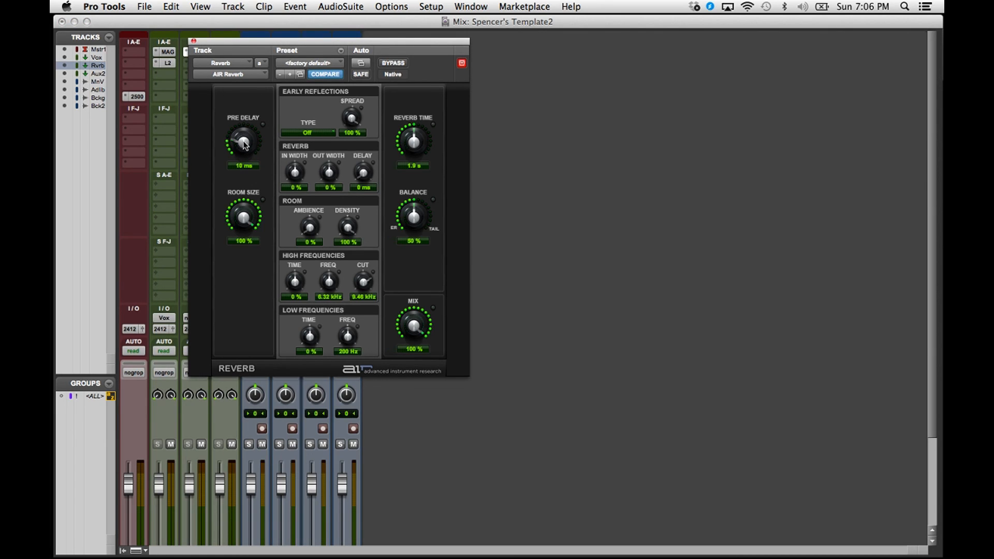
pyautogui.click(193, 41)
# Insert the stereo multichannel EQ3 7-Band in the Reverb track's second insert slot
pyautogui.click(194, 63)
pyautogui.moveTo(249, 84)
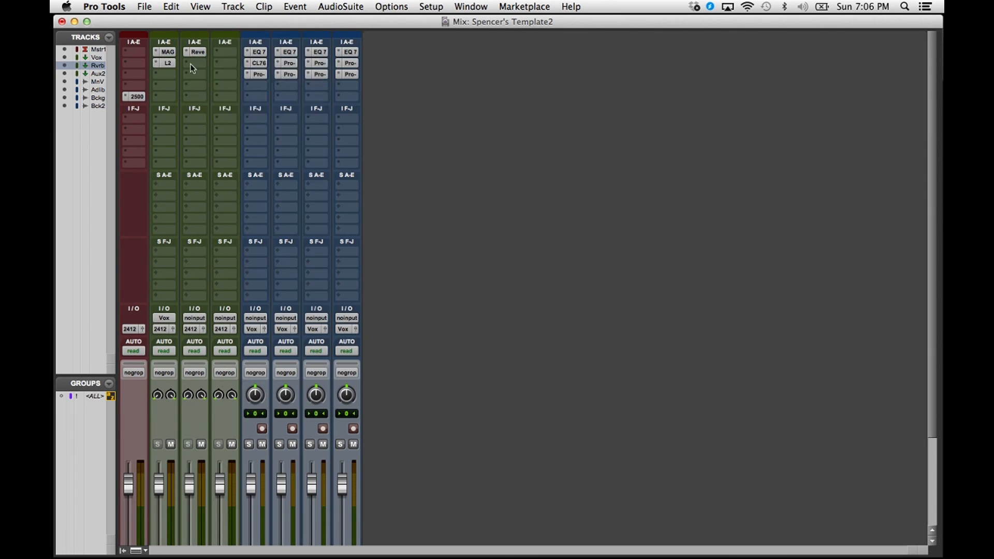
pyautogui.moveTo(363, 84)
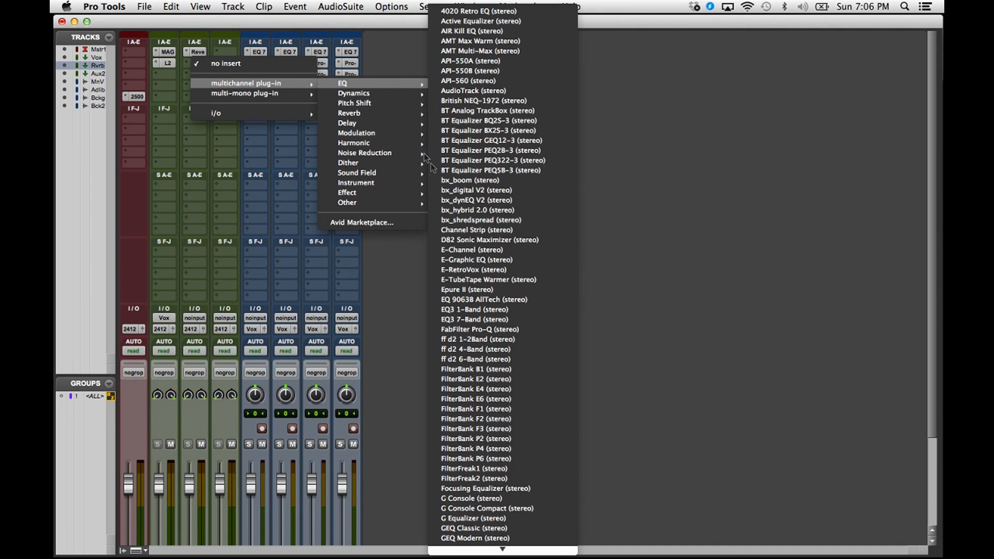
pyautogui.click(474, 320)
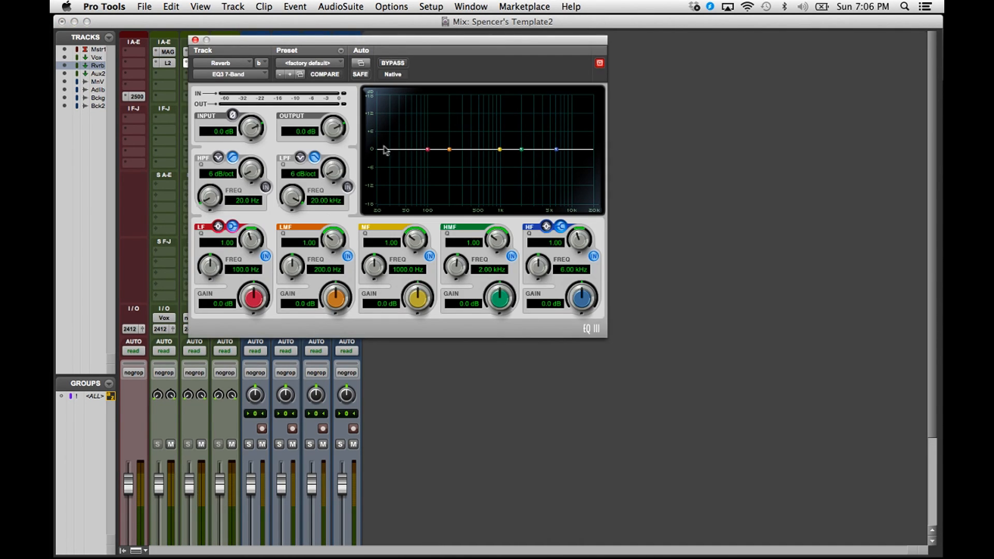
# Cut the low-mid band of the Reverb track's EQ, adjusting its Q and moving its point to a slightly higher frequency
pyautogui.moveTo(334, 239); pyautogui.dragTo(333, 250)
pyautogui.moveTo(457, 150); pyautogui.dragTo(477, 161)
pyautogui.moveTo(339, 241); pyautogui.dragTo(336, 255)
pyautogui.moveTo(476, 159); pyautogui.dragTo(481, 166)
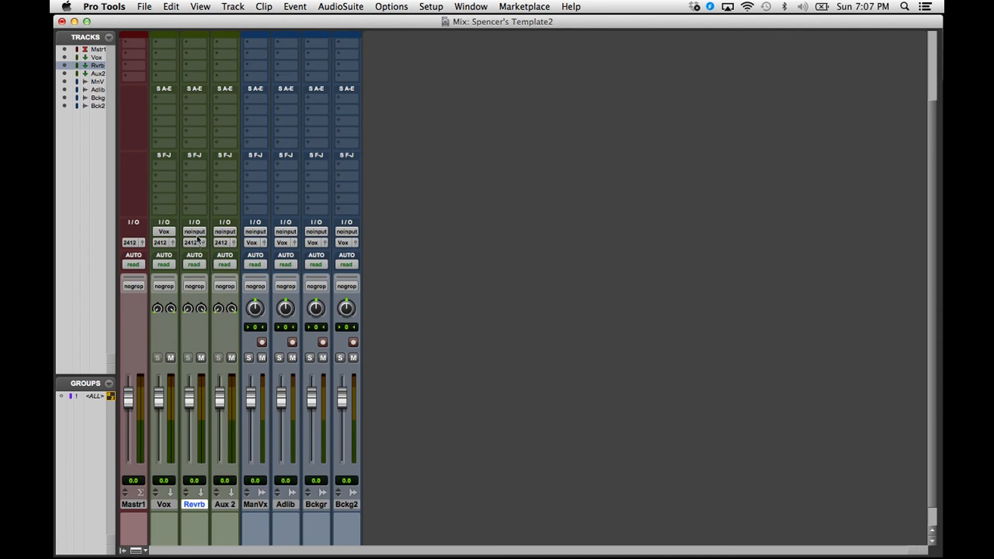
# Set the Reverb track's input to stereo Bus 3-4 and rename that bus Reverb
pyautogui.click(195, 231)
pyautogui.moveTo(208, 263)
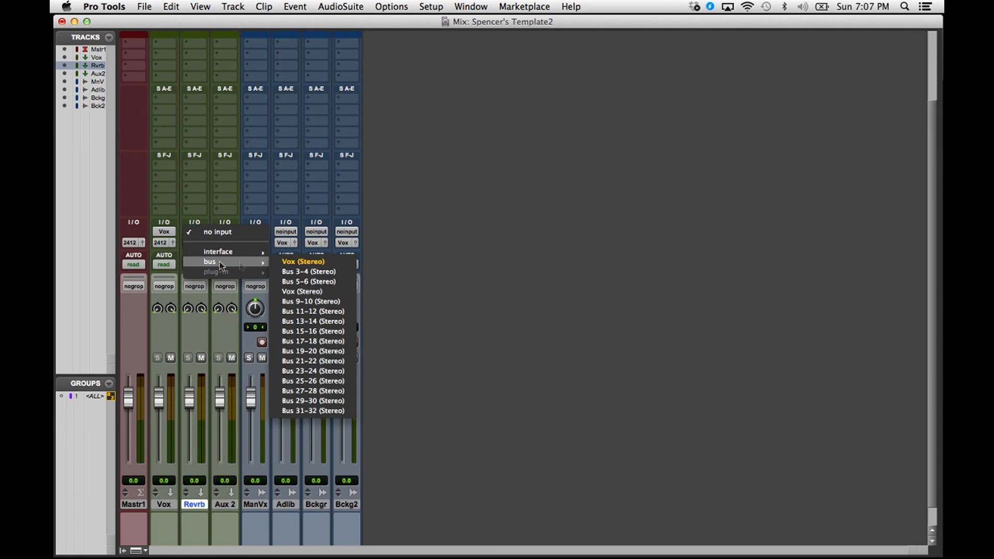
pyautogui.click(294, 271)
pyautogui.rightClick(201, 231)
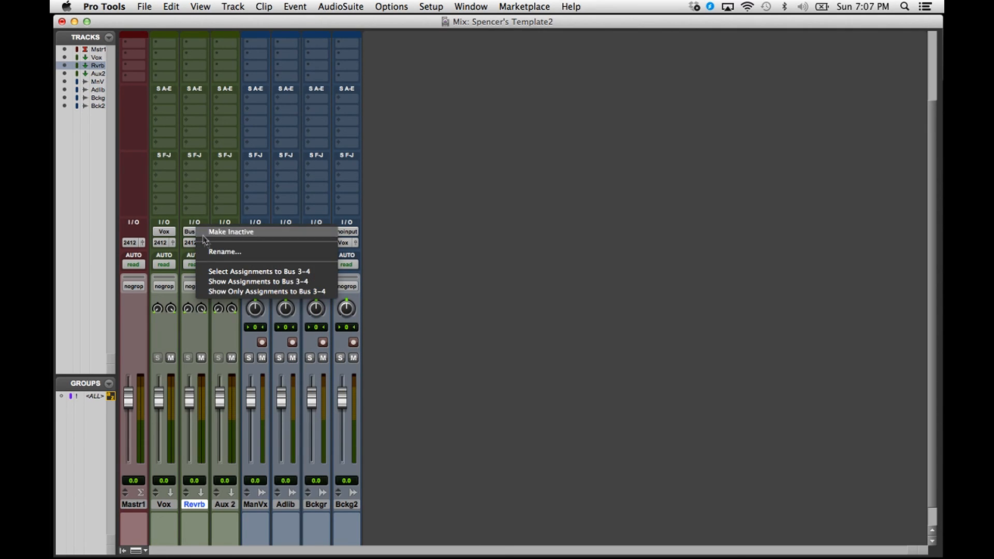
pyautogui.click(224, 251)
pyautogui.write('RE')
pyautogui.press('BackSpace')
pyautogui.press('BackSpace')
pyautogui.press('BackSpace')
pyautogui.press('BackSpace')
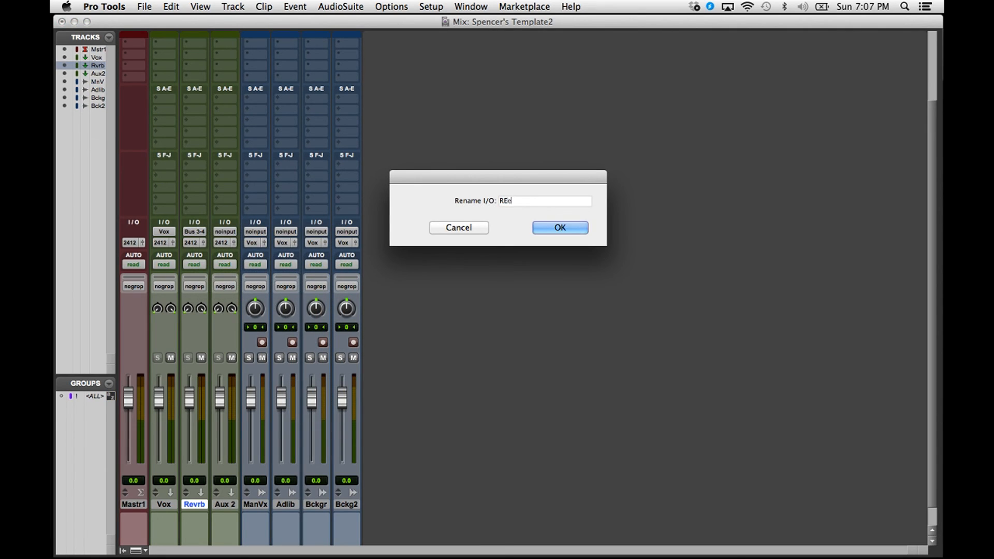
pyautogui.write('everb')
pyautogui.press('Return')
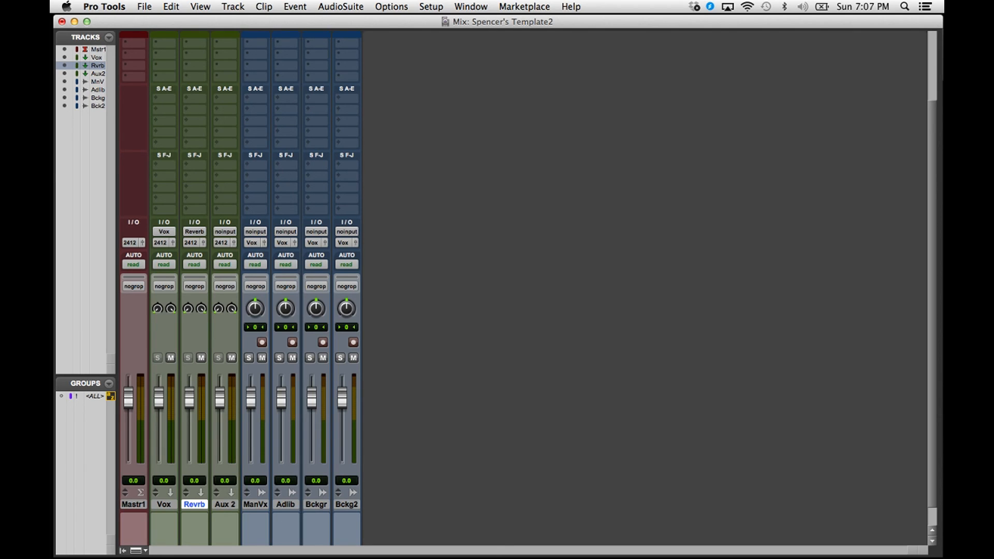
# Rename the Aux 2 track as Delay
pyautogui.doubleClick(222, 511)
pyautogui.write('Delay')
pyautogui.press('Return')
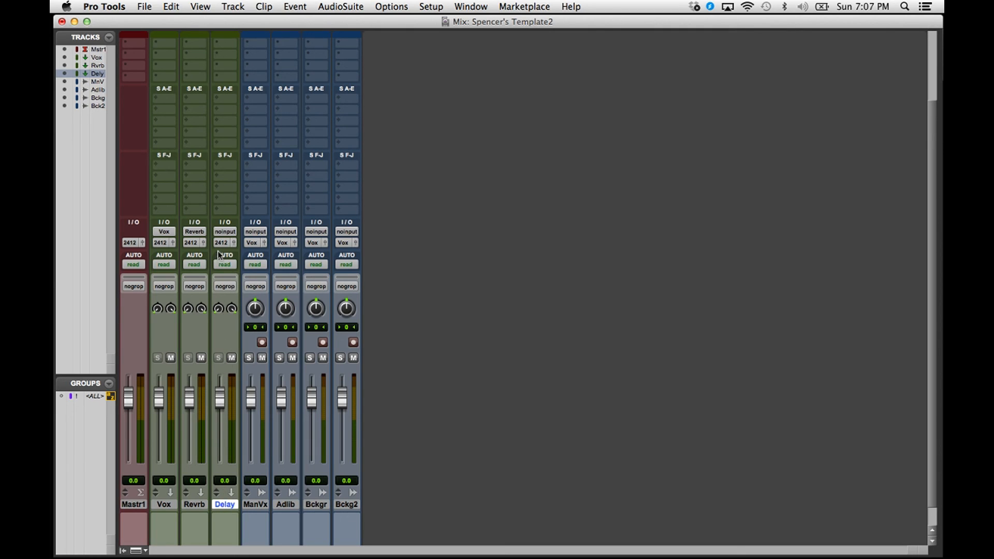
# Set the Delay track's input to stereo Bus 5-6 and rename that bus Delay
pyautogui.click(224, 232)
pyautogui.moveTo(241, 262)
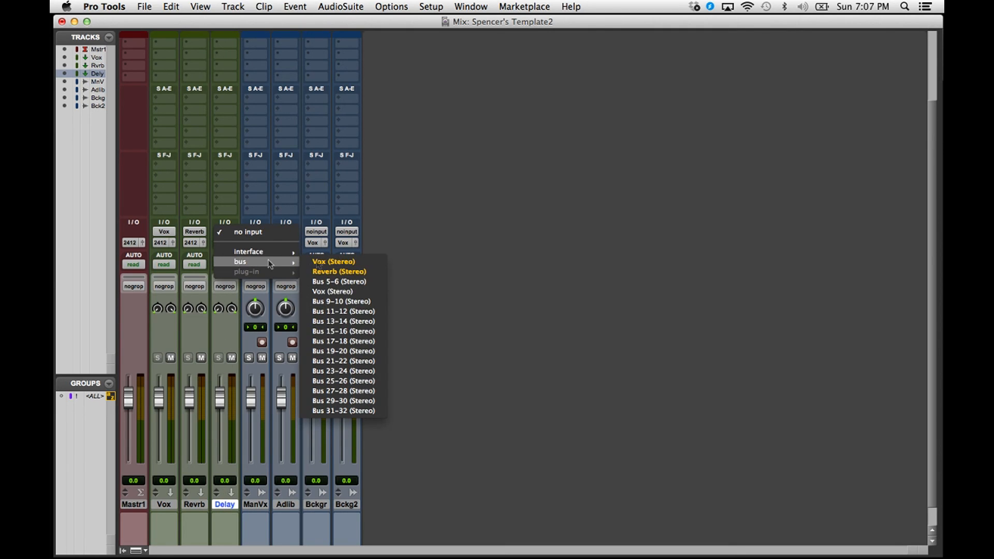
pyautogui.click(333, 282)
pyautogui.rightClick(225, 233)
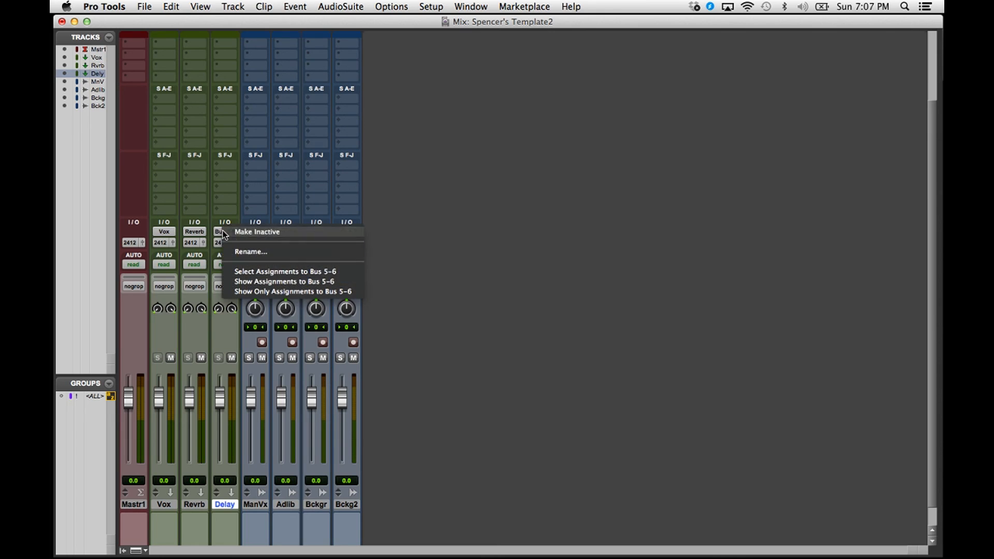
pyautogui.click(241, 255)
pyautogui.write('Delay')
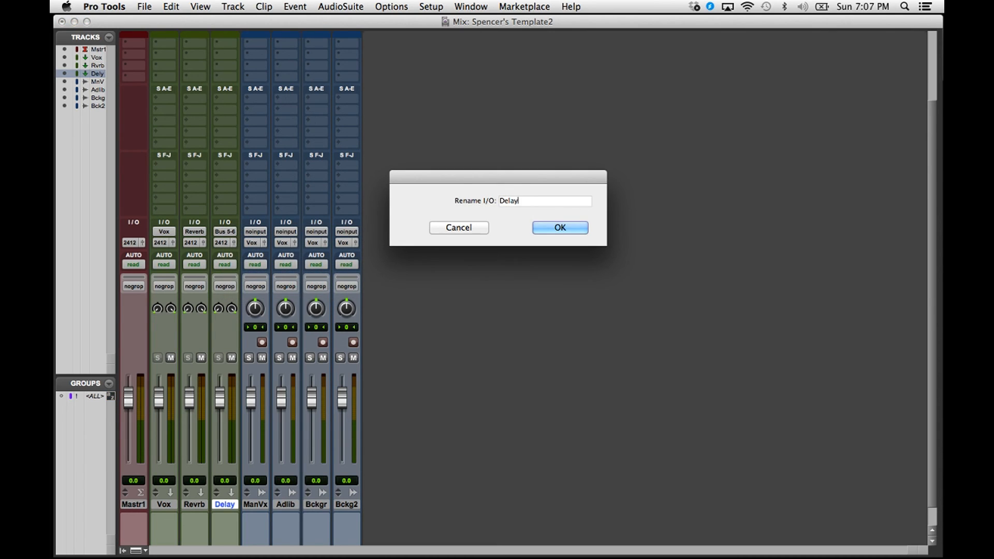
pyautogui.press('Return')
# Insert the stereo multichannel H-Delay plug-in in the Delay track's first insert slot
pyautogui.scroll(4, 188, 234)
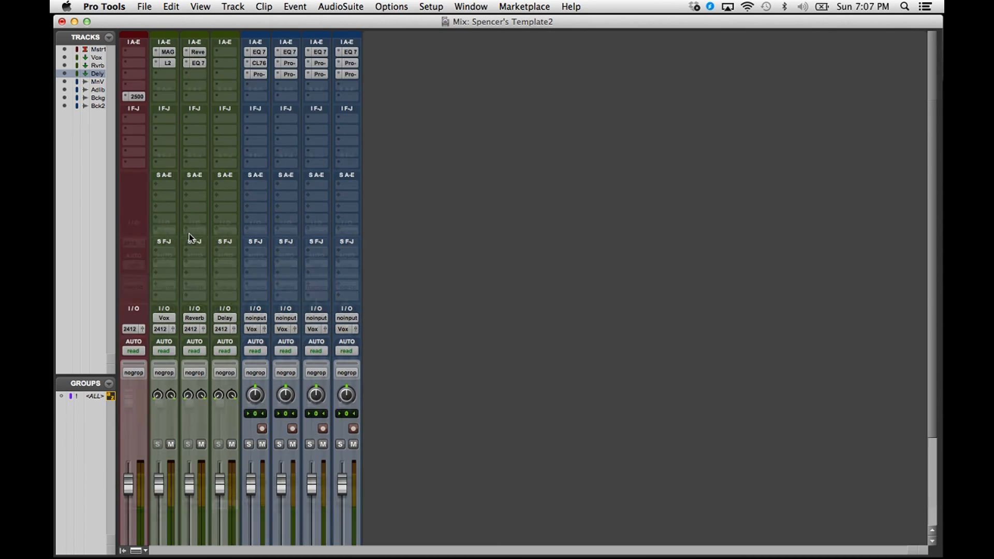
pyautogui.click(231, 52)
pyautogui.moveTo(290, 72)
pyautogui.moveTo(377, 113)
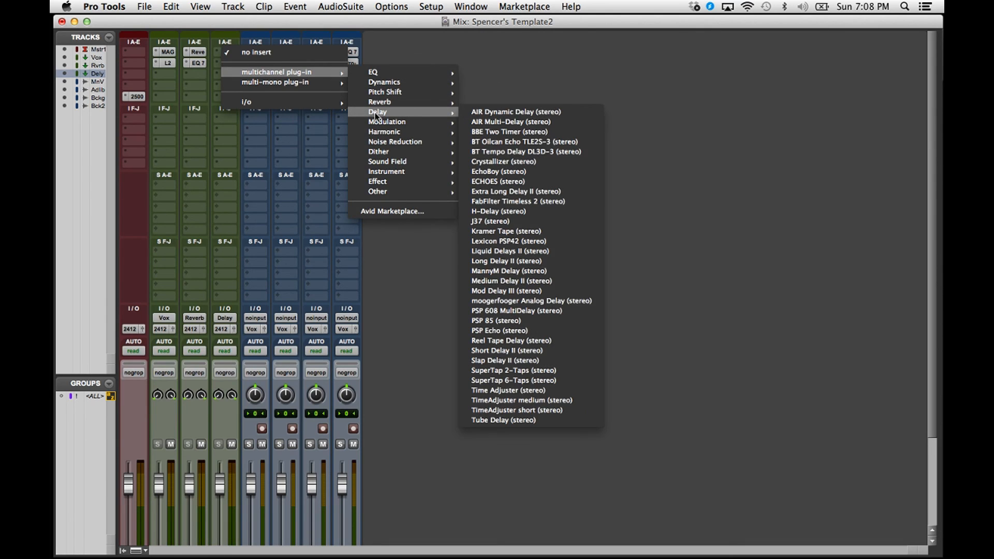
pyautogui.click(497, 191)
# Set H-Delay's delay time to 1/4, lower its feedback slightly, and close its window
pyautogui.moveTo(315, 168); pyautogui.dragTo(316, 173)
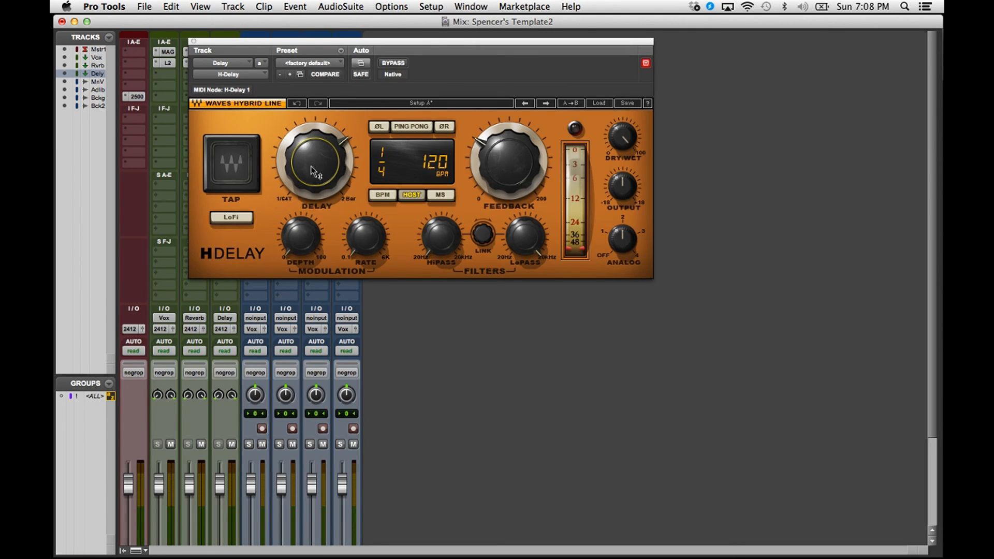
pyautogui.moveTo(504, 165); pyautogui.dragTo(506, 183)
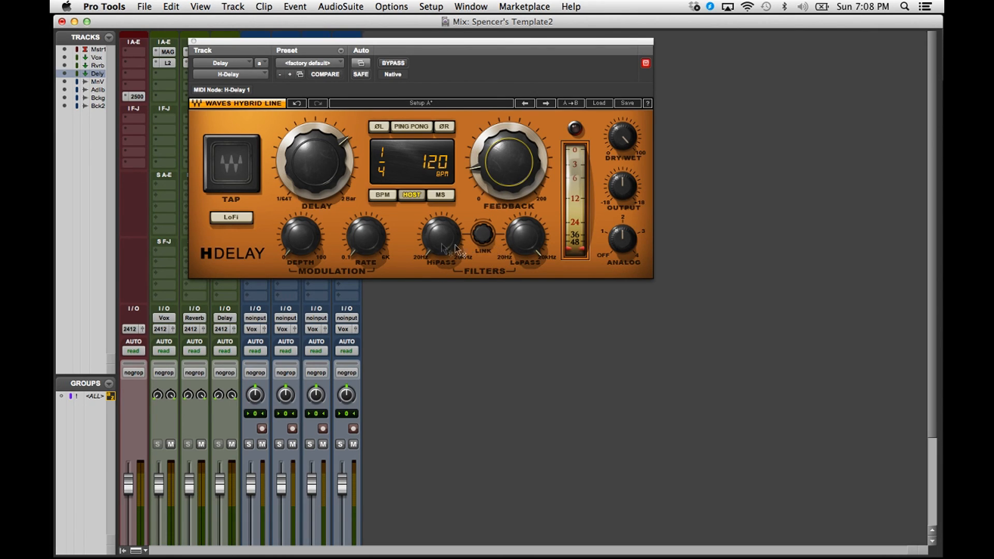
pyautogui.click(193, 42)
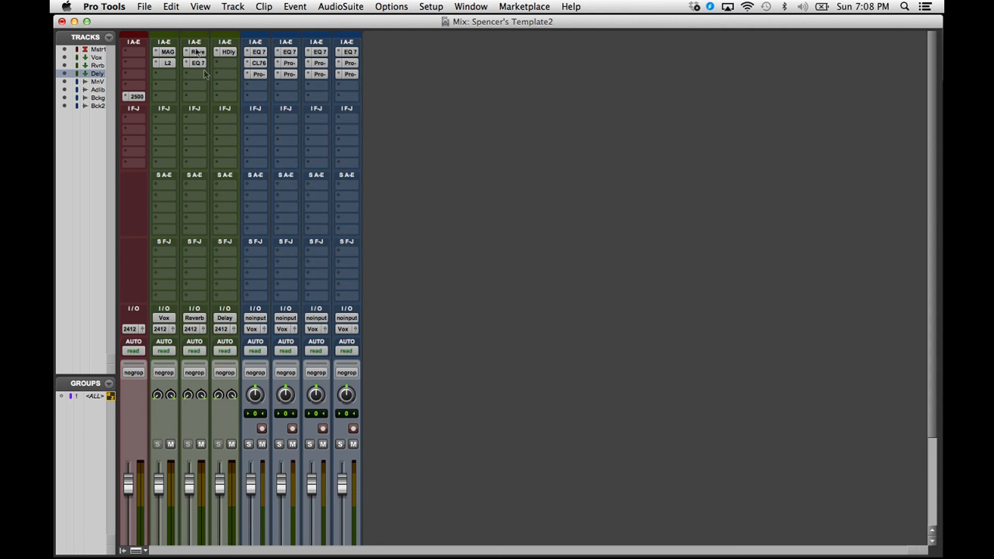
# Add a send from MainVox to the stereo Reverb bus at about -18.2 dB and copy it to the other three vocal tracks
pyautogui.click(257, 186)
pyautogui.moveTo(275, 218)
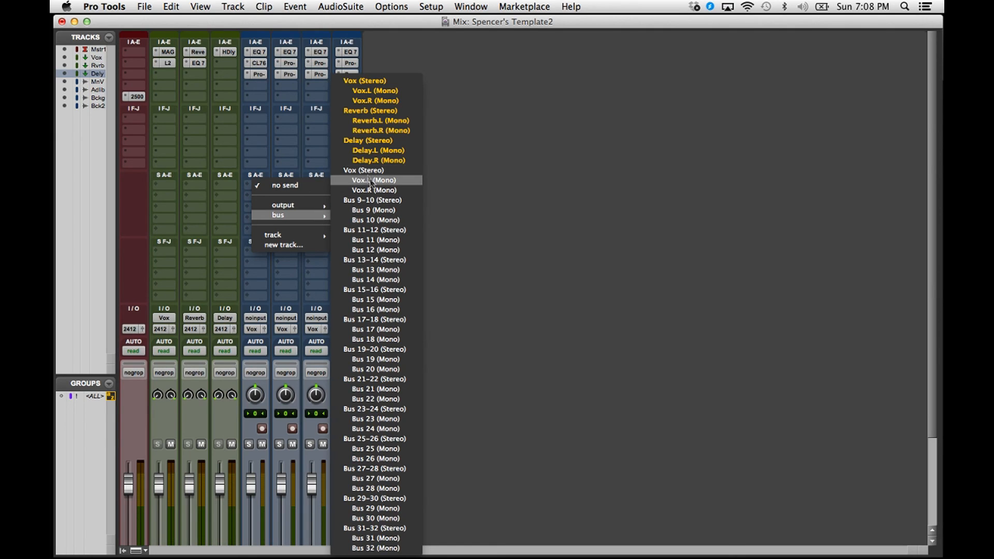
pyautogui.click(362, 111)
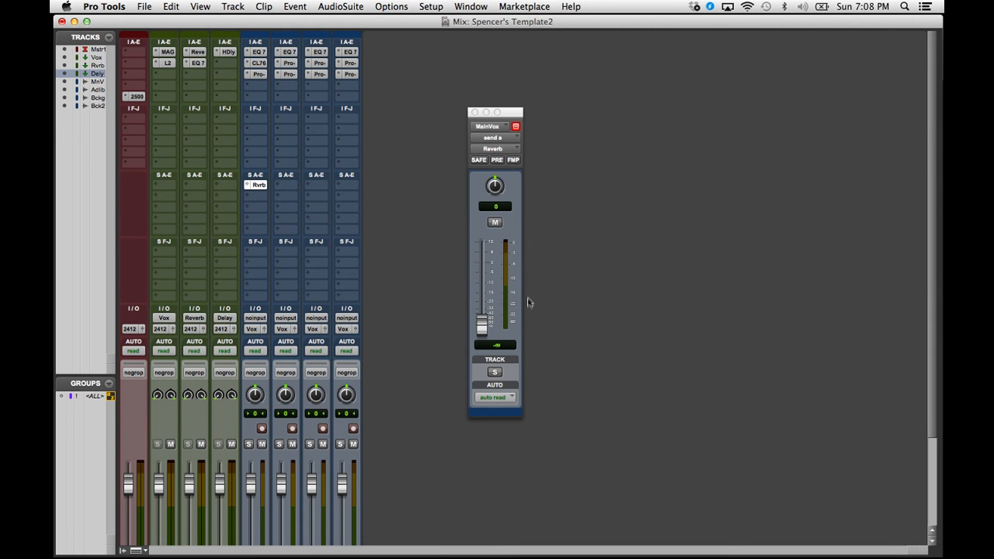
pyautogui.moveTo(481, 325); pyautogui.dragTo(485, 296)
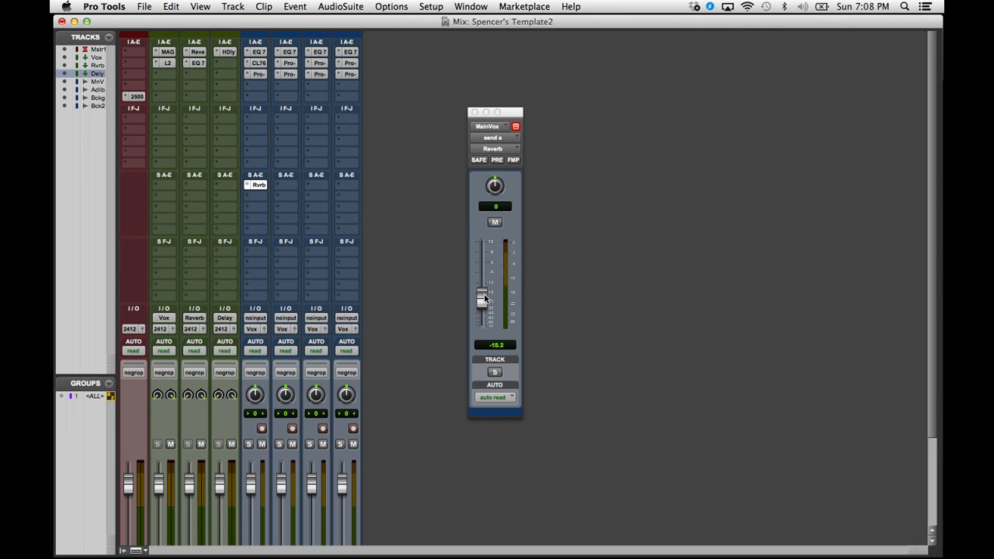
pyautogui.click(474, 113)
pyautogui.moveTo(260, 187); pyautogui.dragTo(318, 189)
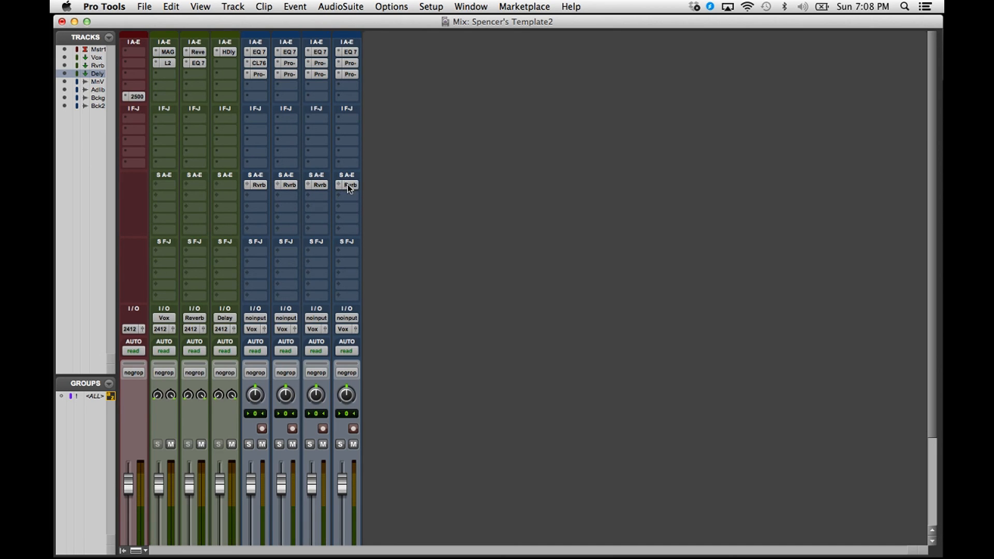
# Add a send from MainVox to the stereo Delay bus at about -19.9 dB and copy it to the other three vocal tracks
pyautogui.click(258, 199)
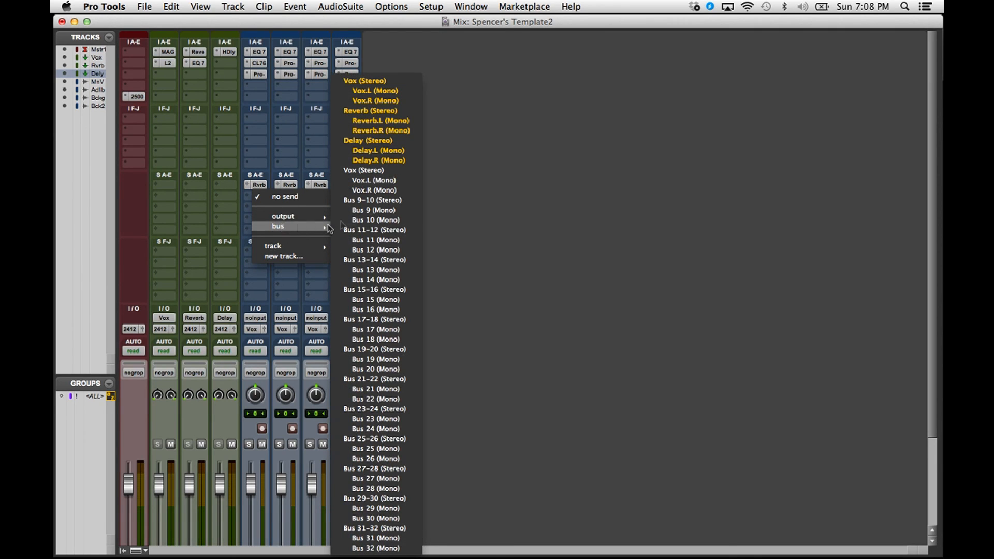
pyautogui.click(356, 146)
pyautogui.moveTo(482, 324); pyautogui.dragTo(481, 300)
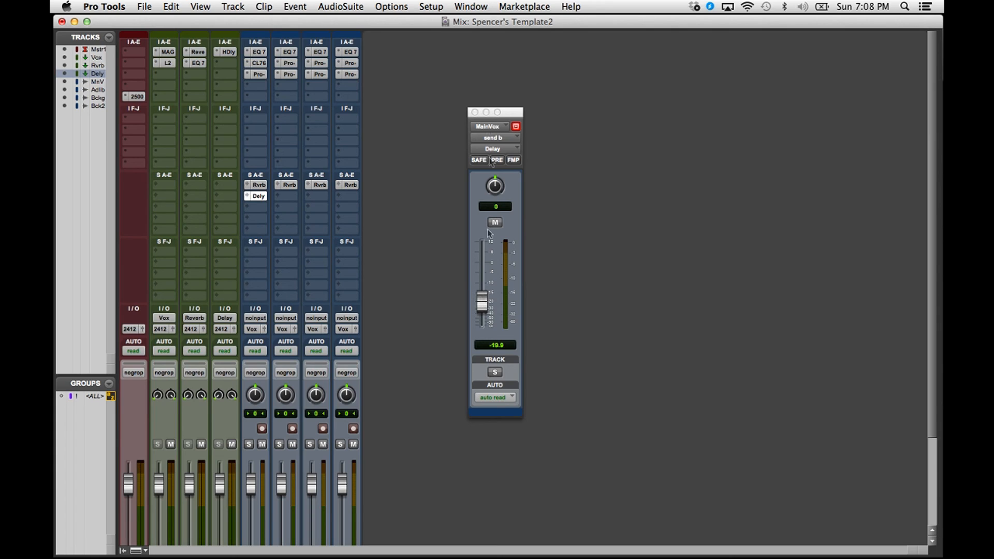
pyautogui.click(474, 113)
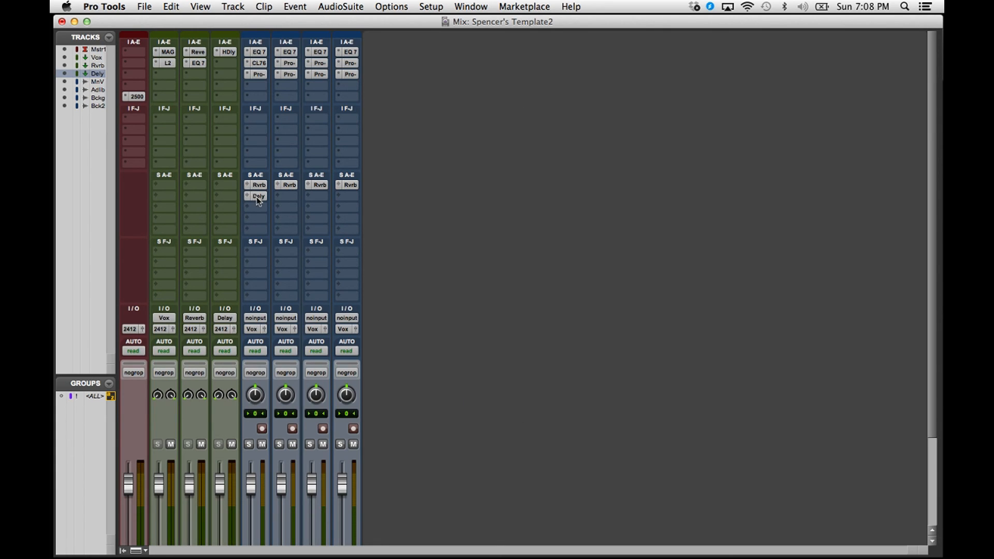
pyautogui.moveTo(294, 200); pyautogui.dragTo(294, 200)
pyautogui.moveTo(296, 200); pyautogui.dragTo(353, 200)
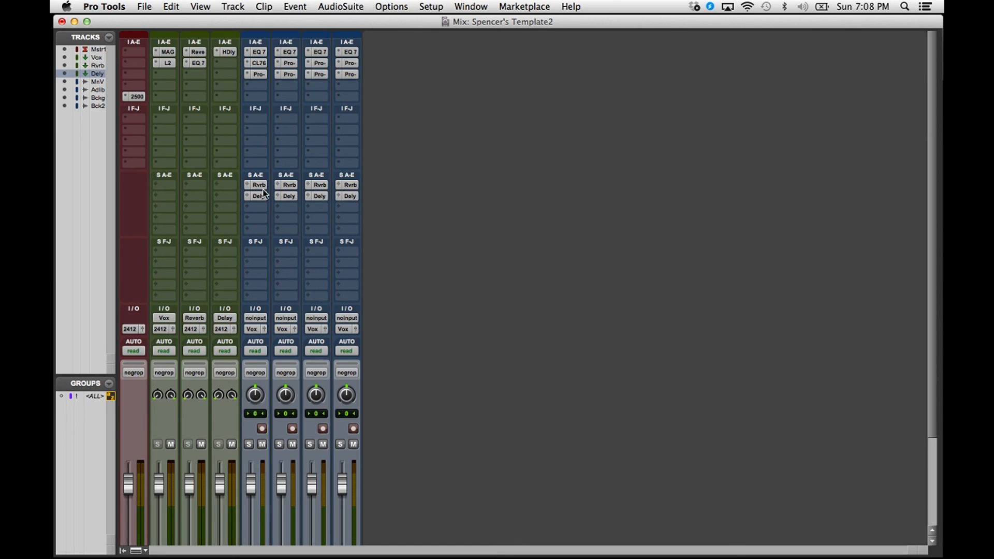
# Mute the Reverb and Delay sends on all four vocal tracks
pyautogui.keyDown('super'); pyautogui.click(259, 185); pyautogui.keyUp('super')
pyautogui.keyDown('super'); pyautogui.click(258, 196); pyautogui.keyUp('super')
pyautogui.keyDown('super'); pyautogui.click(290, 185); pyautogui.keyUp('super')
pyautogui.keyDown('super'); pyautogui.click(289, 196); pyautogui.keyUp('super')
pyautogui.keyDown('super'); pyautogui.click(320, 185); pyautogui.keyUp('super')
pyautogui.keyDown('super'); pyautogui.click(320, 195); pyautogui.keyUp('super')
pyautogui.keyDown('super'); pyautogui.click(349, 186); pyautogui.keyUp('super')
pyautogui.keyDown('super'); pyautogui.click(350, 196); pyautogui.keyUp('super')
# Select the MainVox track and change its track colour to bright green in the colour palette
pyautogui.scroll(-5, 350, 197)
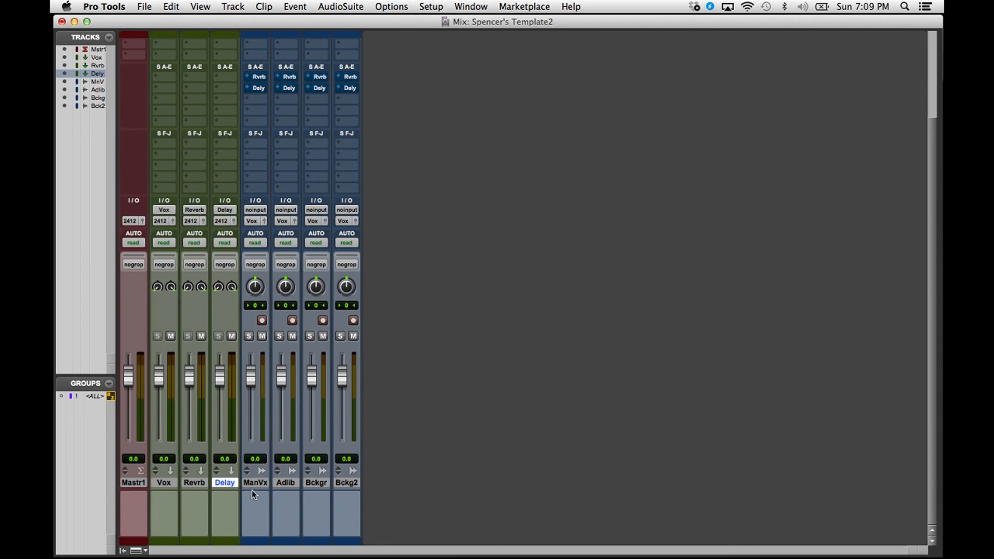
pyautogui.click(198, 486)
pyautogui.click(171, 484)
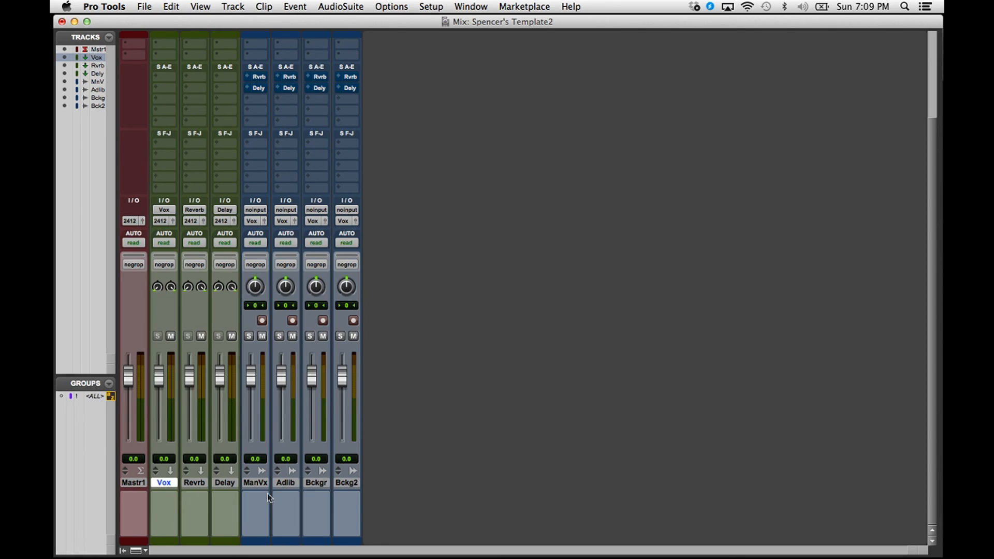
pyautogui.click(255, 483)
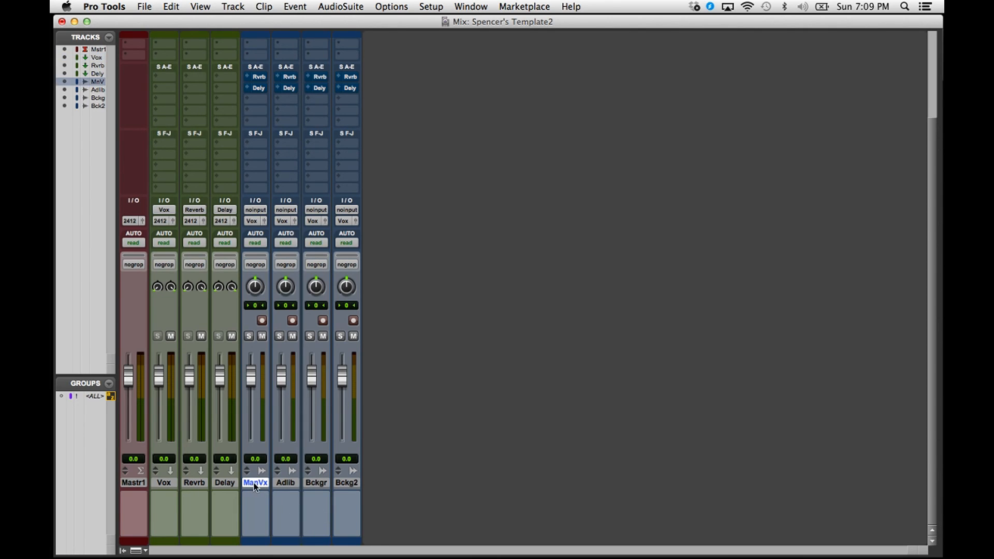
pyautogui.doubleClick(253, 541)
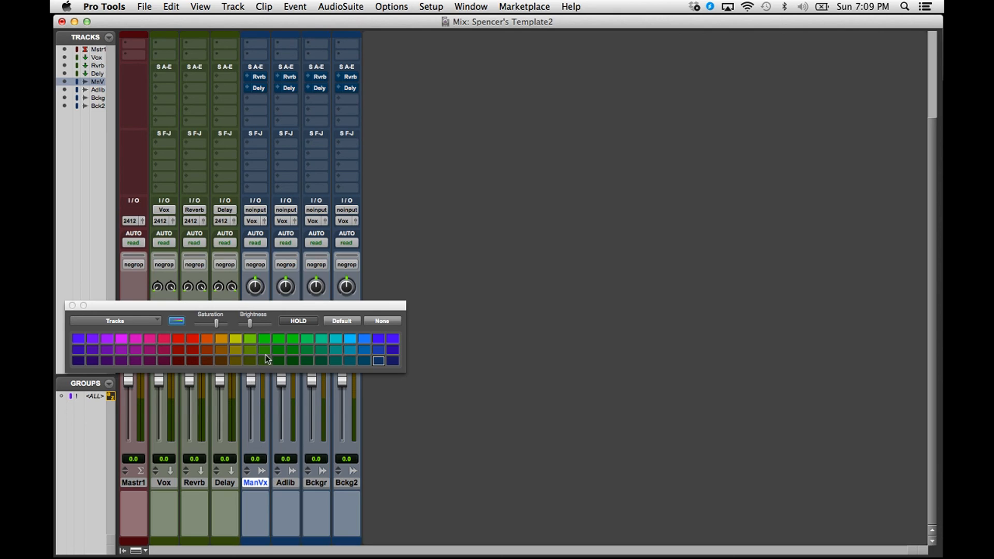
pyautogui.click(278, 340)
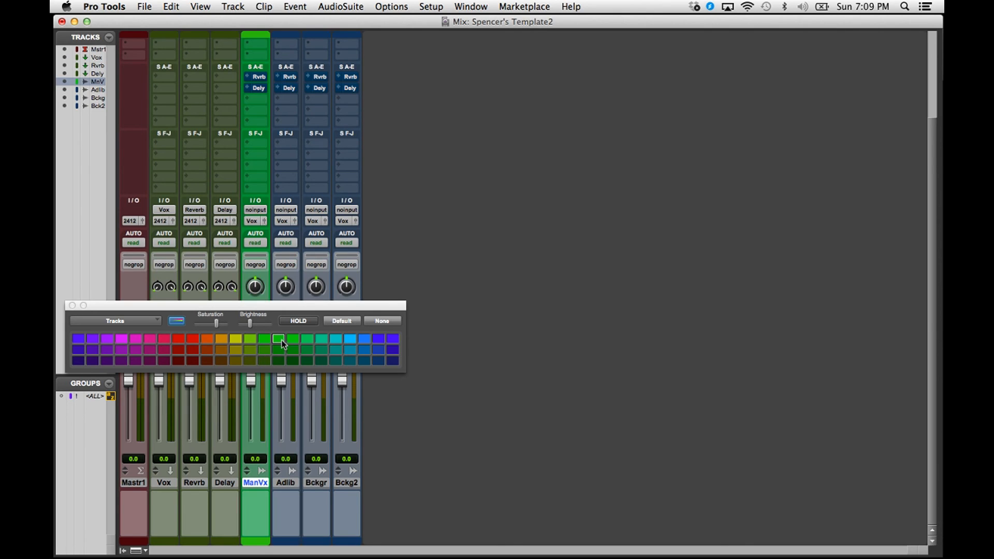
pyautogui.click(73, 306)
# Select the Adlib track and change its track colour to bright red
pyautogui.click(288, 487)
pyautogui.doubleClick(288, 541)
pyautogui.click(193, 339)
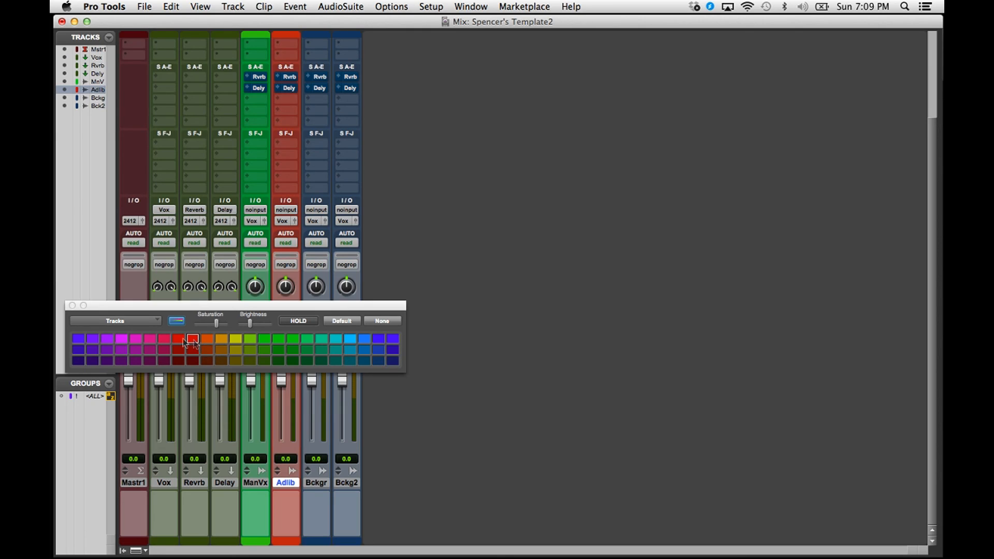
pyautogui.click(73, 306)
# Select both background vocal tracks together and change their track colour to bright blue-violet
pyautogui.click(317, 482)
pyautogui.keyDown('shift'); pyautogui.click(345, 483); pyautogui.keyUp('shift')
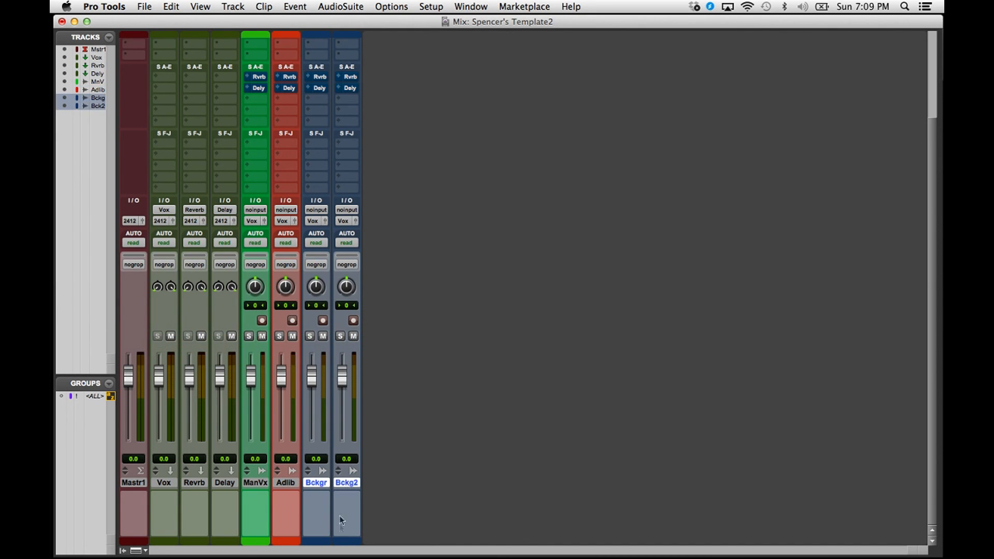
pyautogui.doubleClick(317, 541)
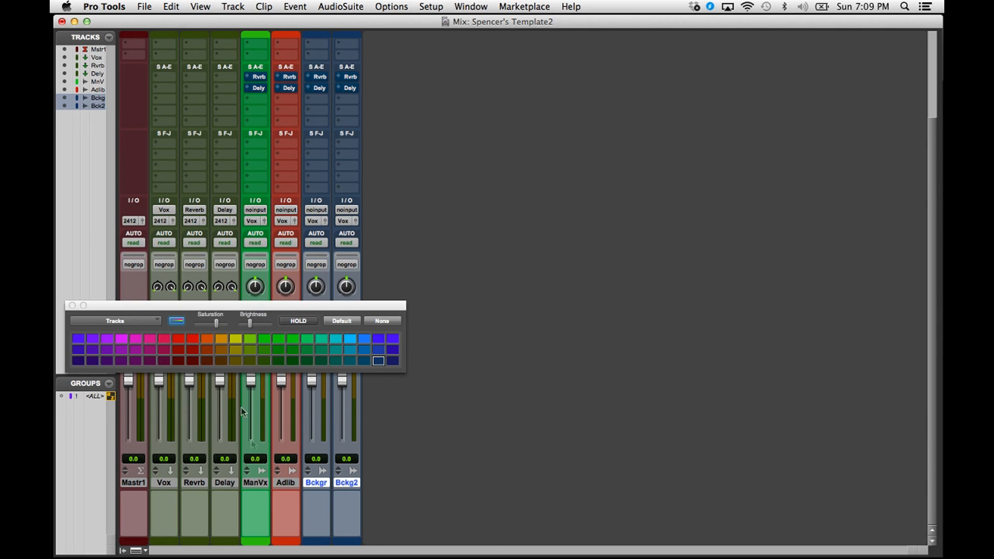
pyautogui.click(392, 339)
pyautogui.click(72, 305)
pyautogui.press('super+equal')
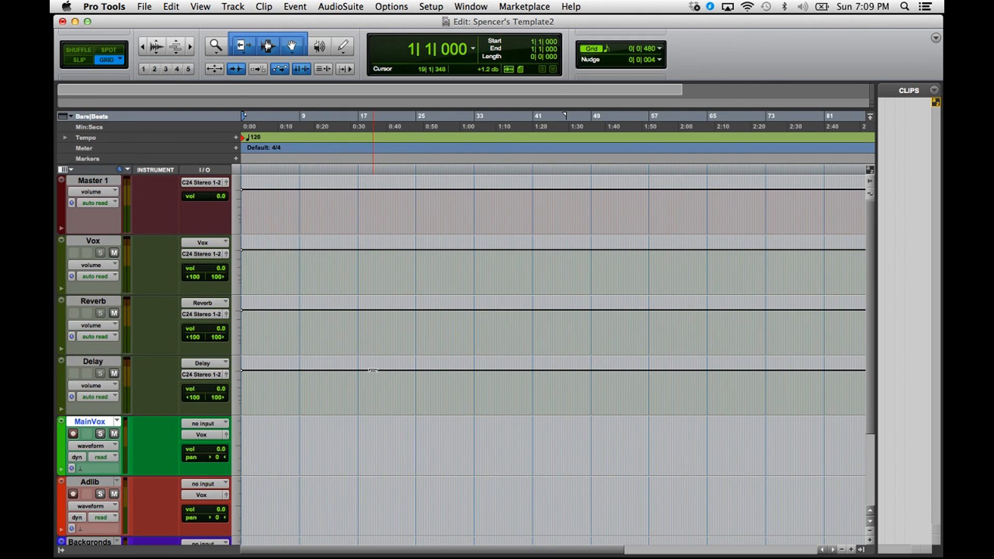
pyautogui.press('super+equal')
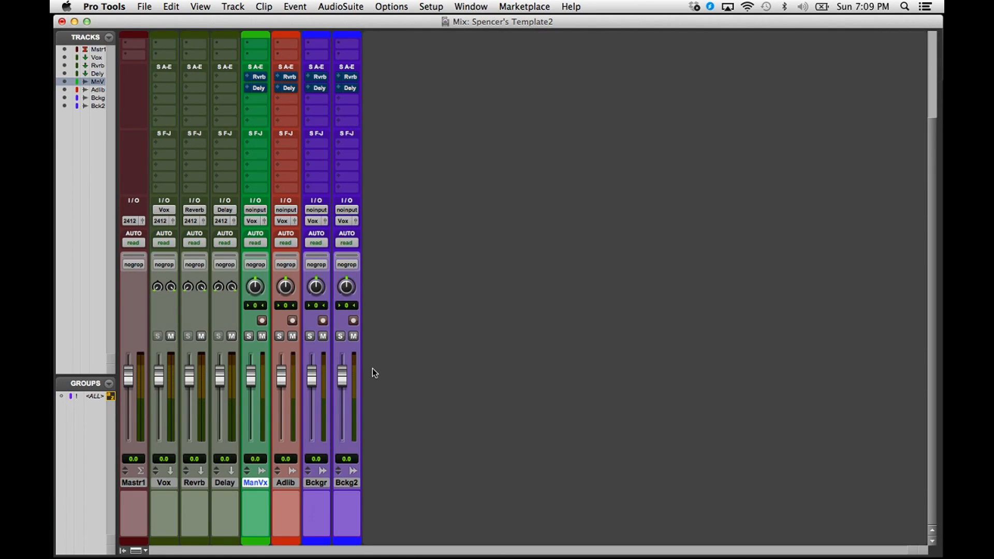